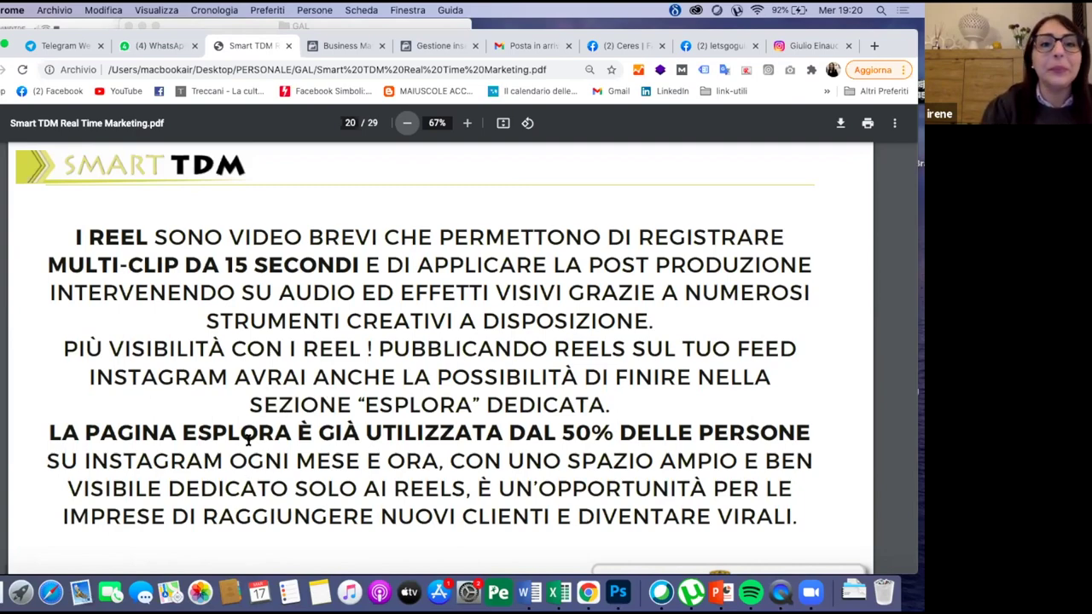
# Read the end of the Instagram Reels slide and advance to the "Creiamo una sponsorizzata assieme" slide.
pyautogui.scroll(-10, 249, 440)
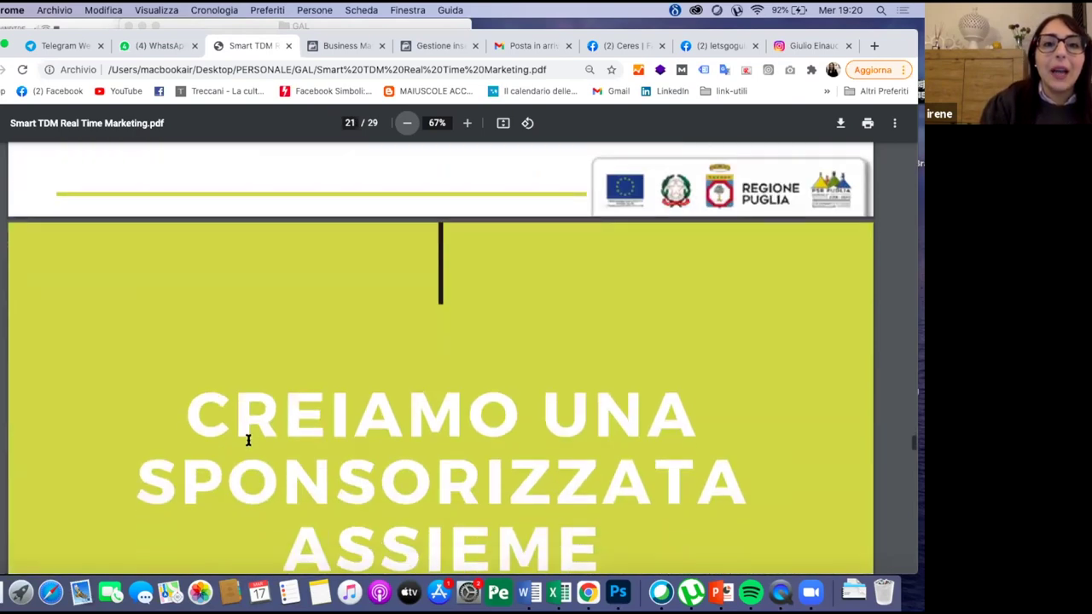
pyautogui.scroll(5, 248, 439)
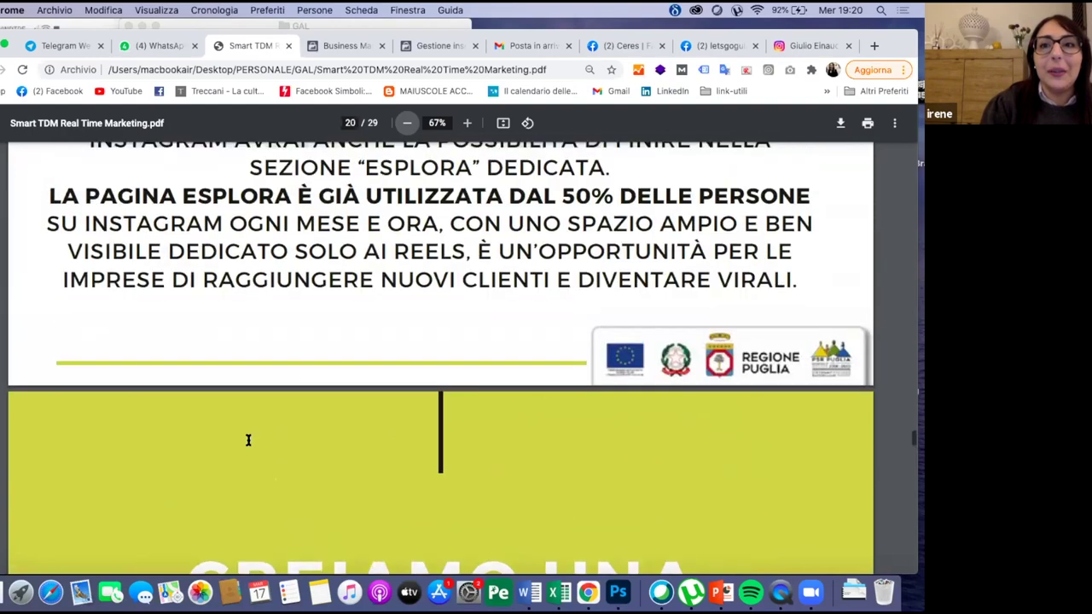
pyautogui.scroll(3, 248, 439)
pyautogui.scroll(-3, 249, 439)
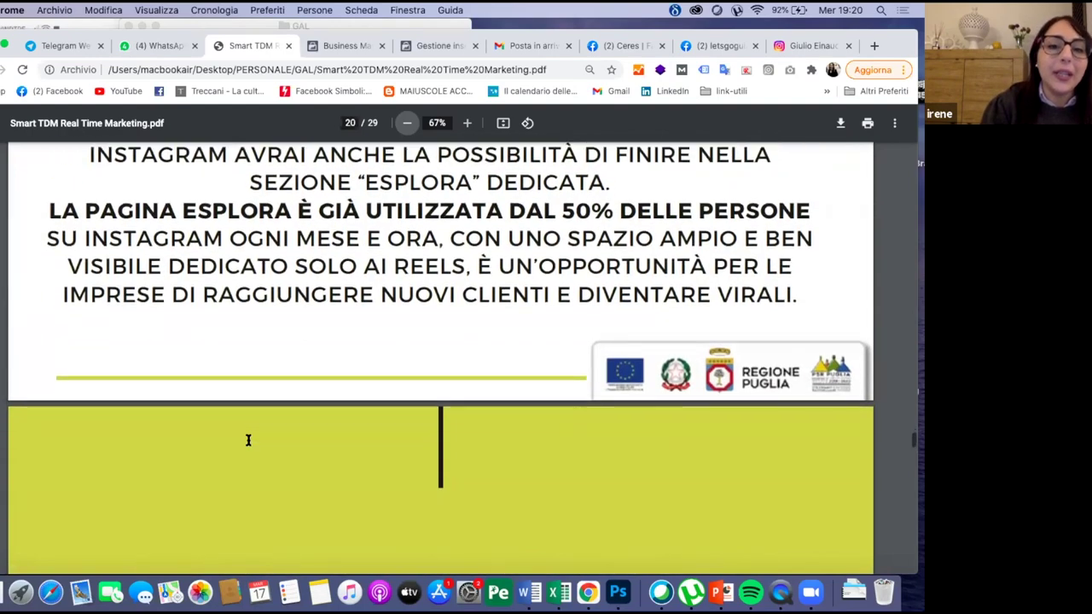
pyautogui.scroll(-5, 248, 439)
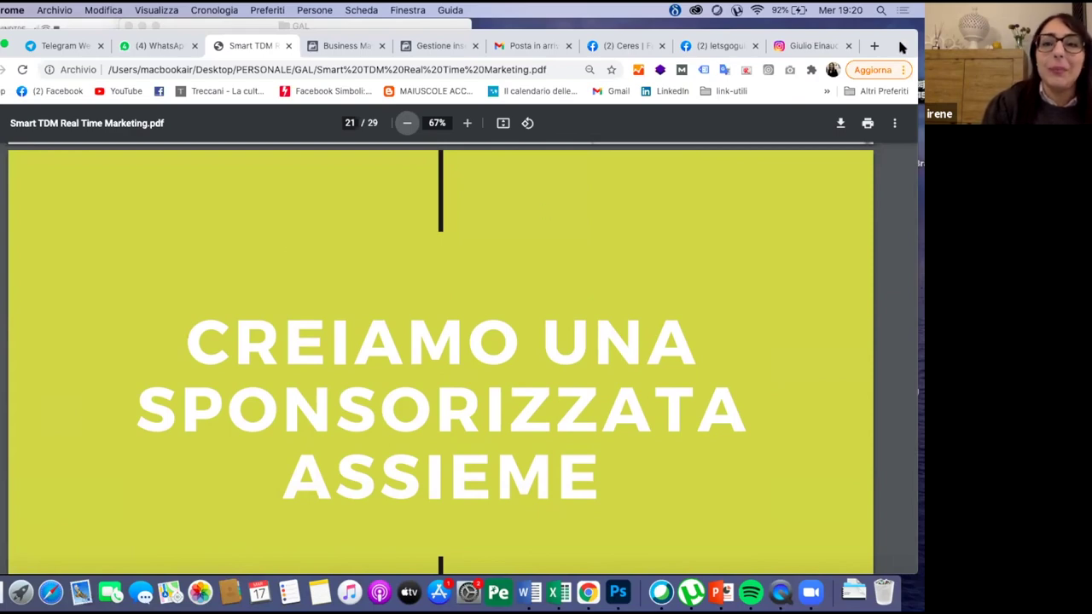
# Switch from the PDF to Business Manager and open the campaigns of the Let's go guides ad account.
pyautogui.moveTo(901, 48); pyautogui.dragTo(893, 59)
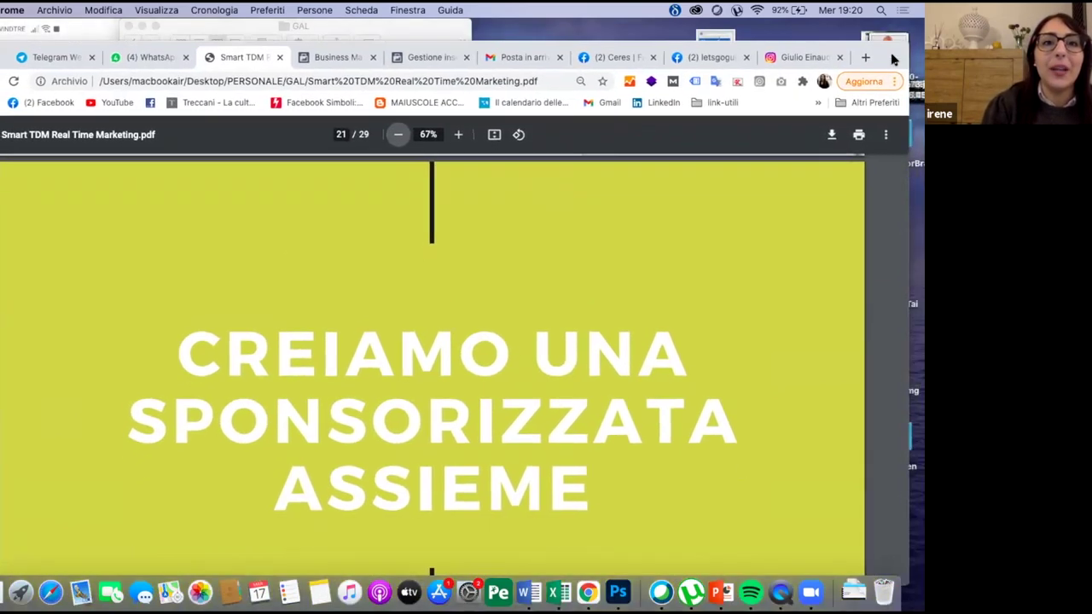
pyautogui.click(341, 60)
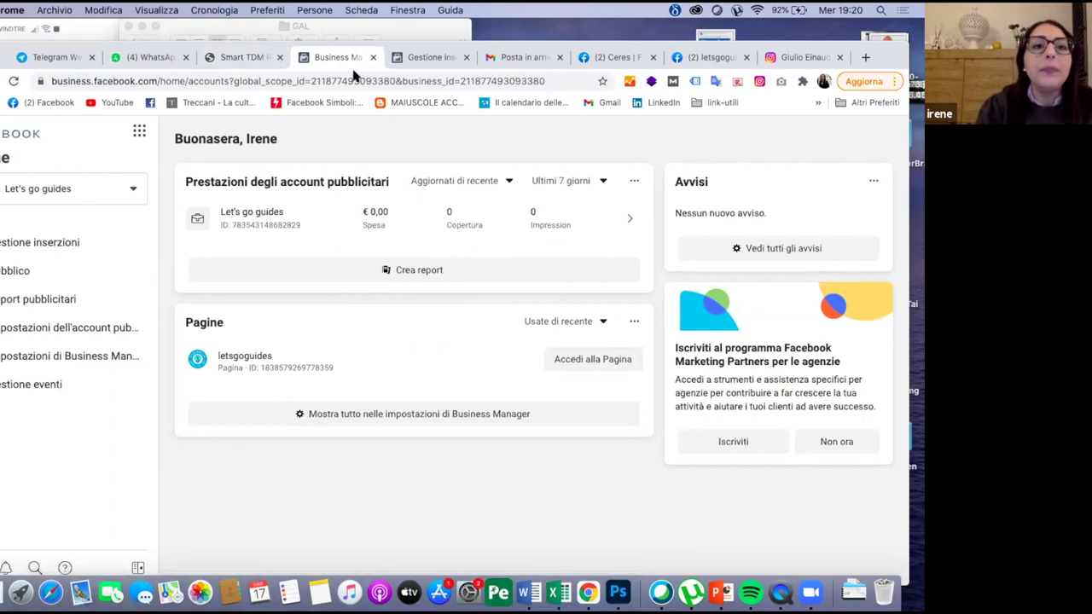
pyautogui.click(245, 213)
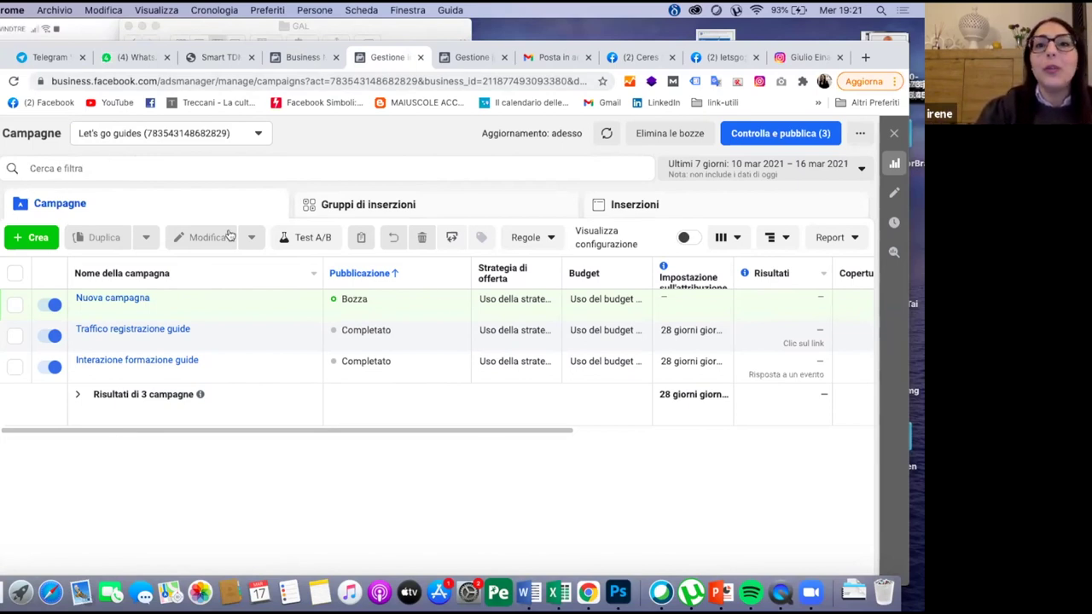
# Create a new campaign with the Interazione objective and "Mi piace" sulla Pagina as the interaction type.
pyautogui.click(23, 241)
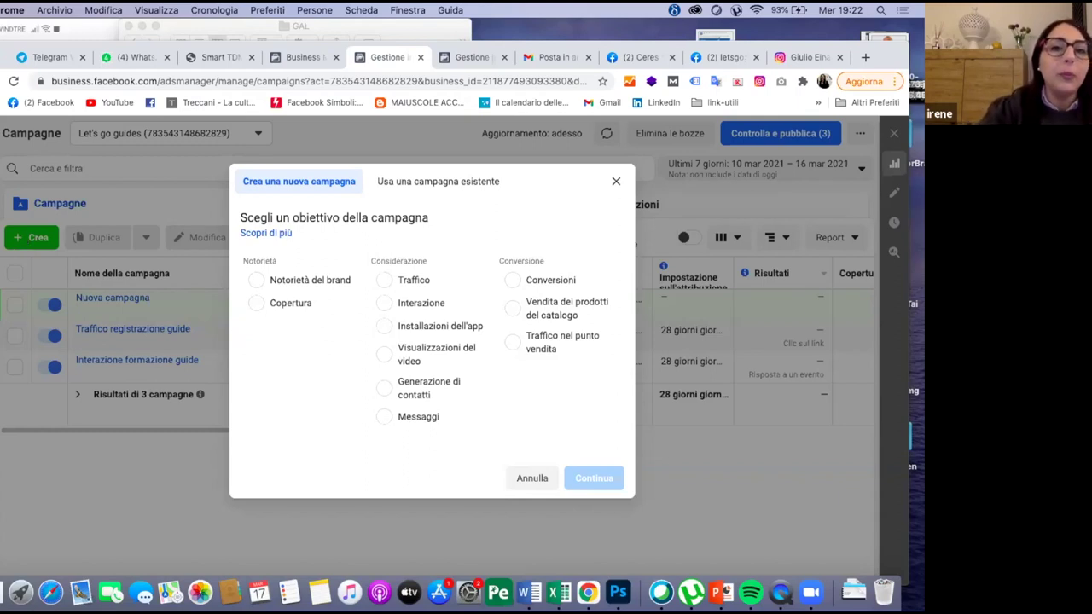
pyautogui.click(384, 305)
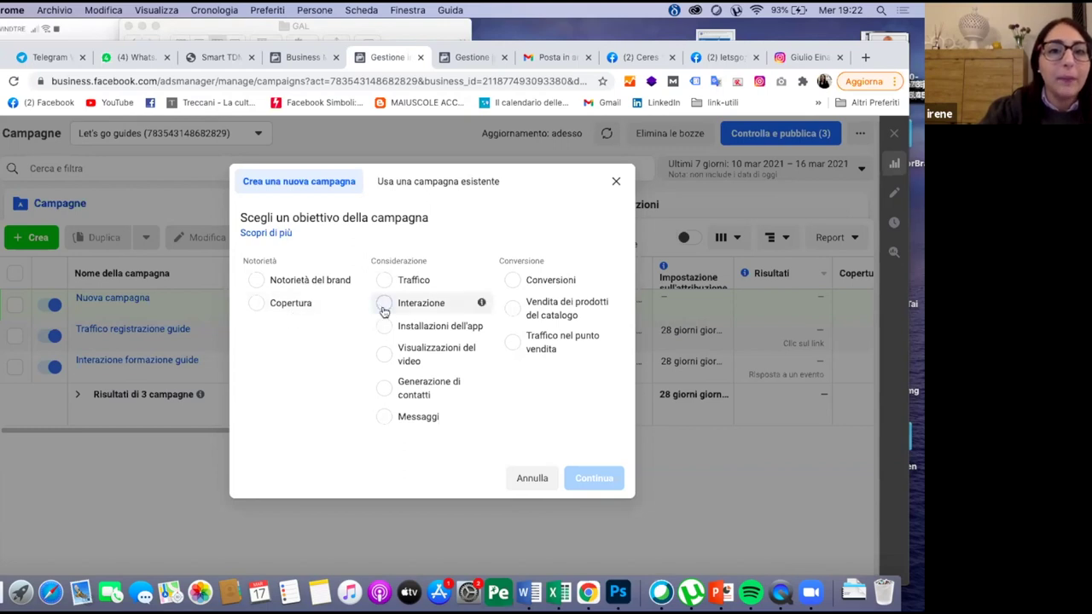
pyautogui.scroll(-2, 327, 354)
pyautogui.scroll(-2, 328, 365)
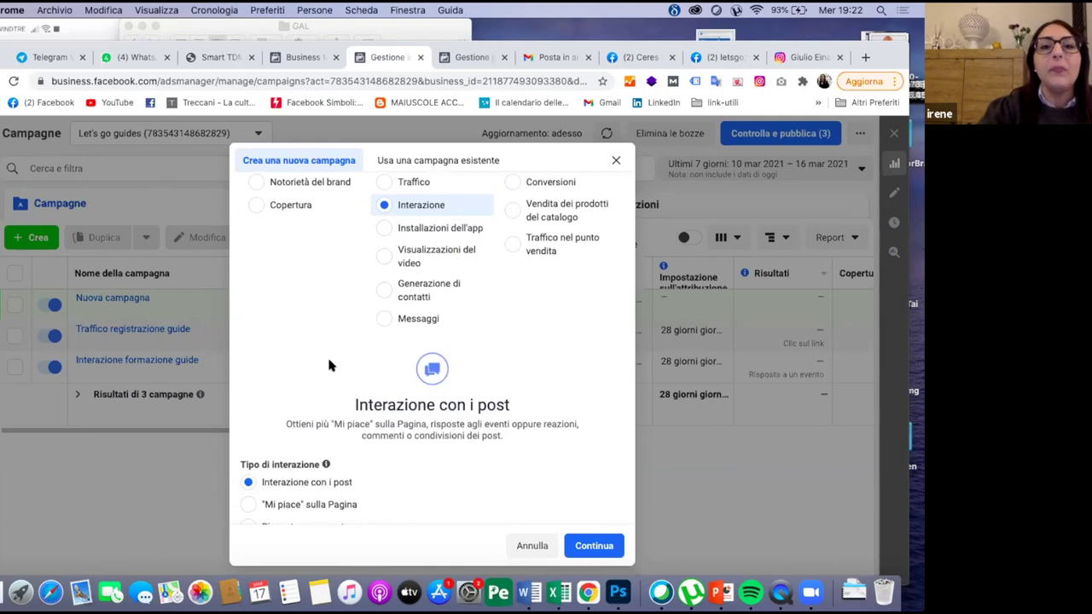
pyautogui.scroll(-1, 329, 365)
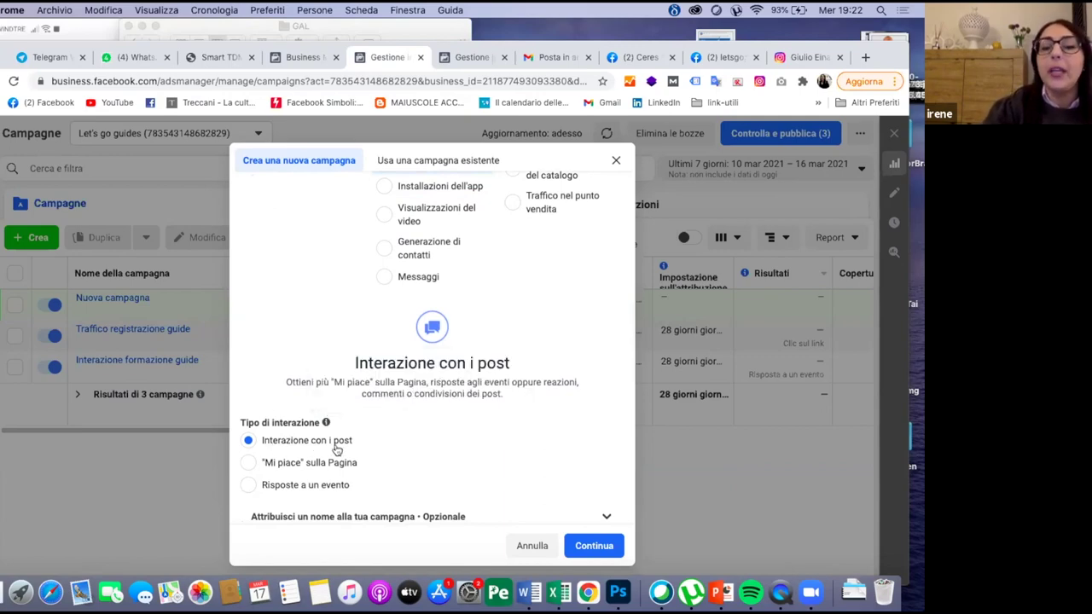
pyautogui.scroll(-1, 337, 451)
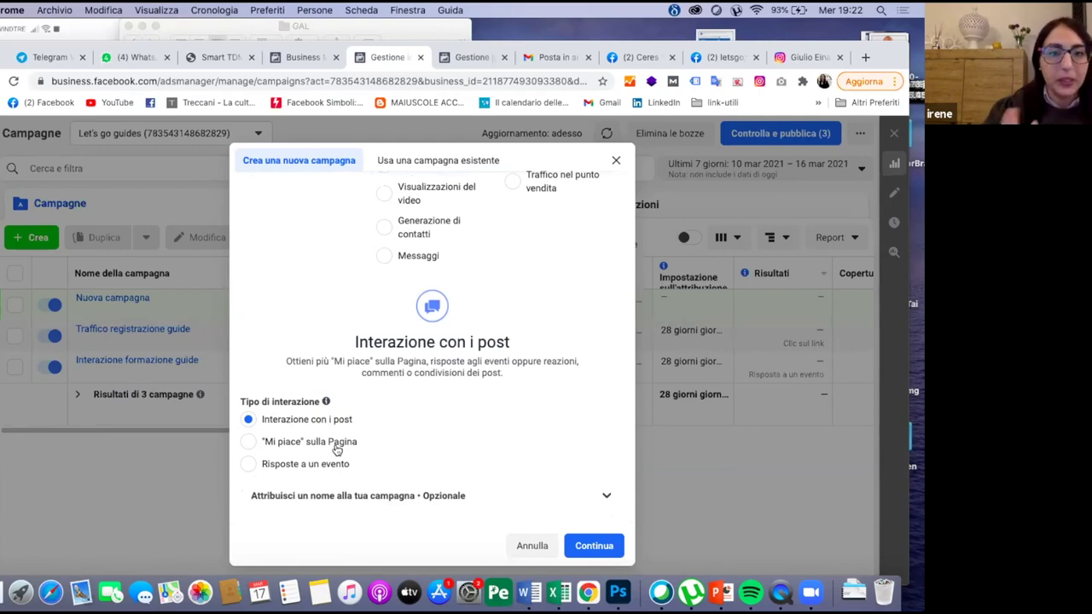
pyautogui.click(248, 442)
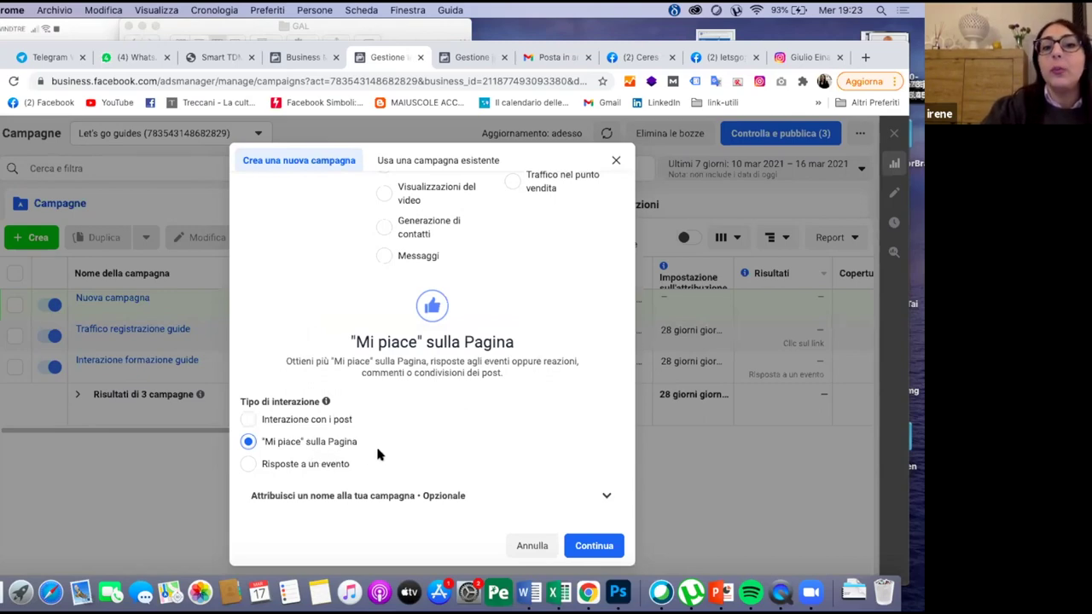
pyautogui.click(599, 546)
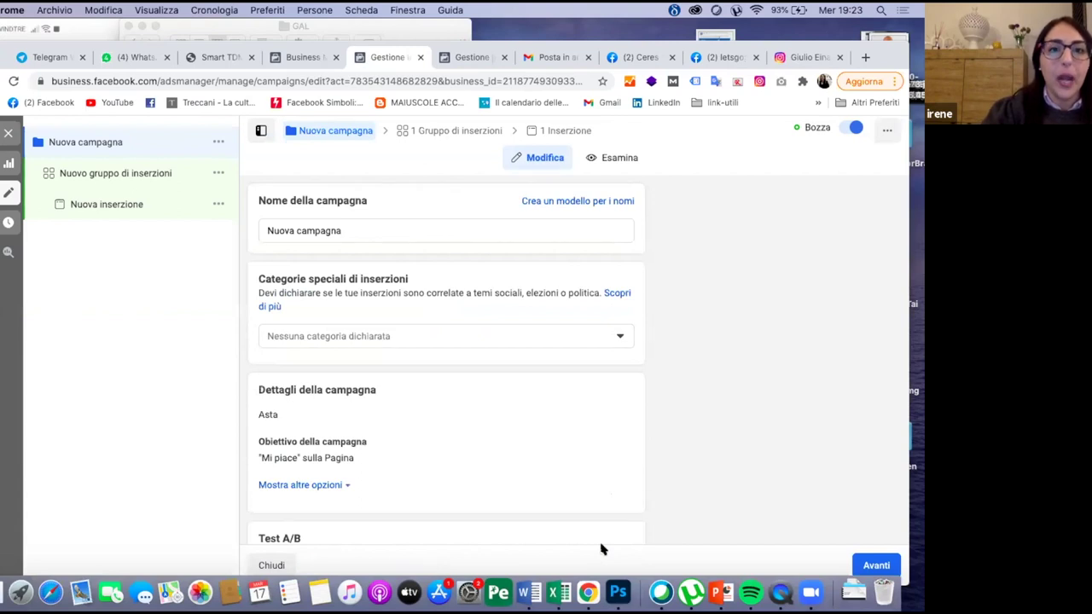
# Rename the new campaign as "MI piace pagina Facebook".
pyautogui.tripleClick(401, 229)
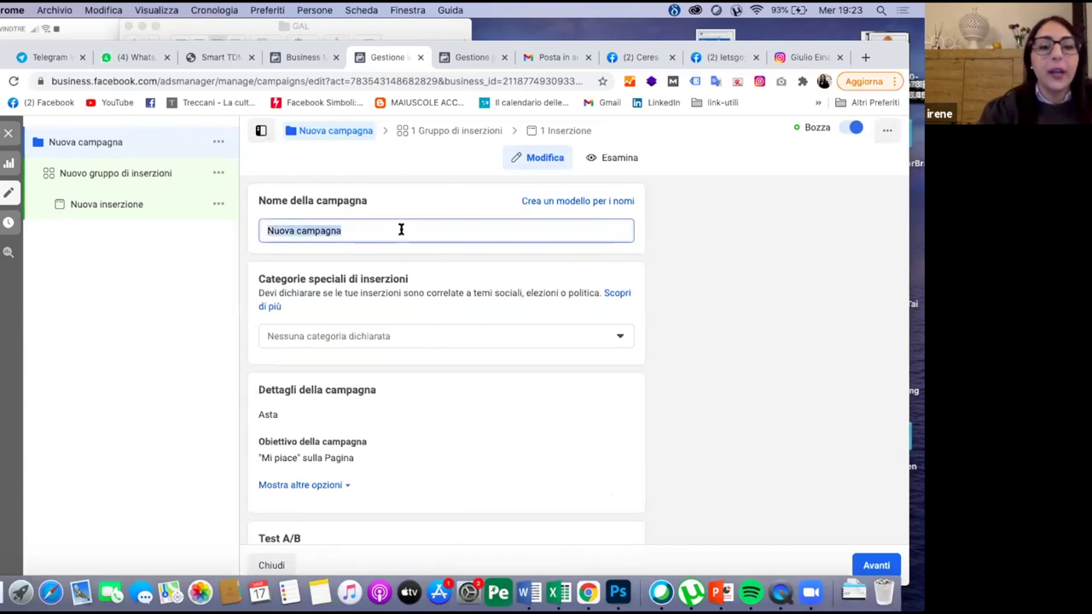
pyautogui.write('MI')
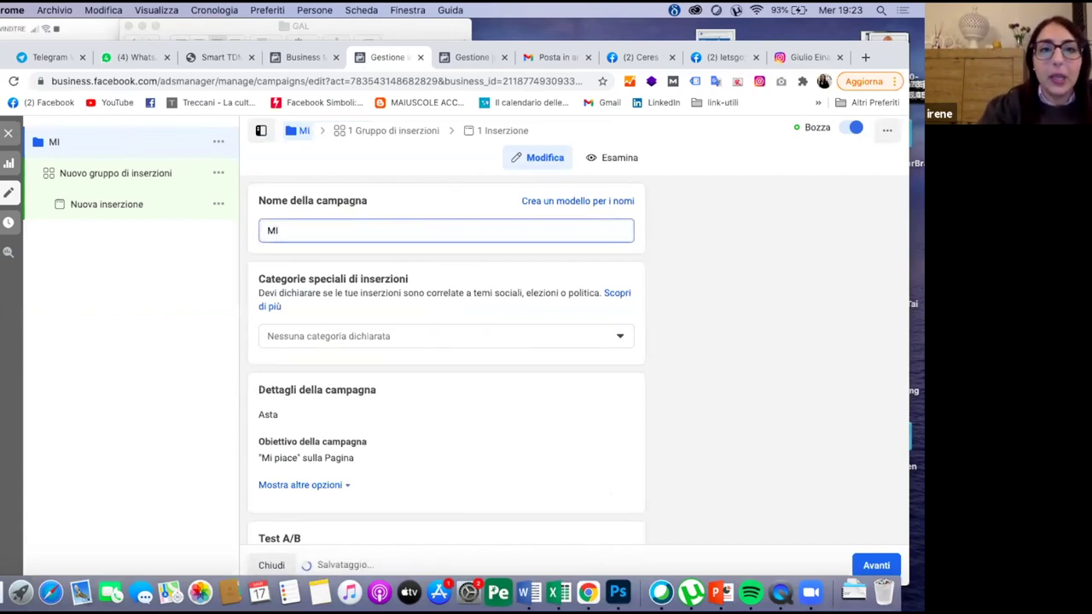
pyautogui.write(' p')
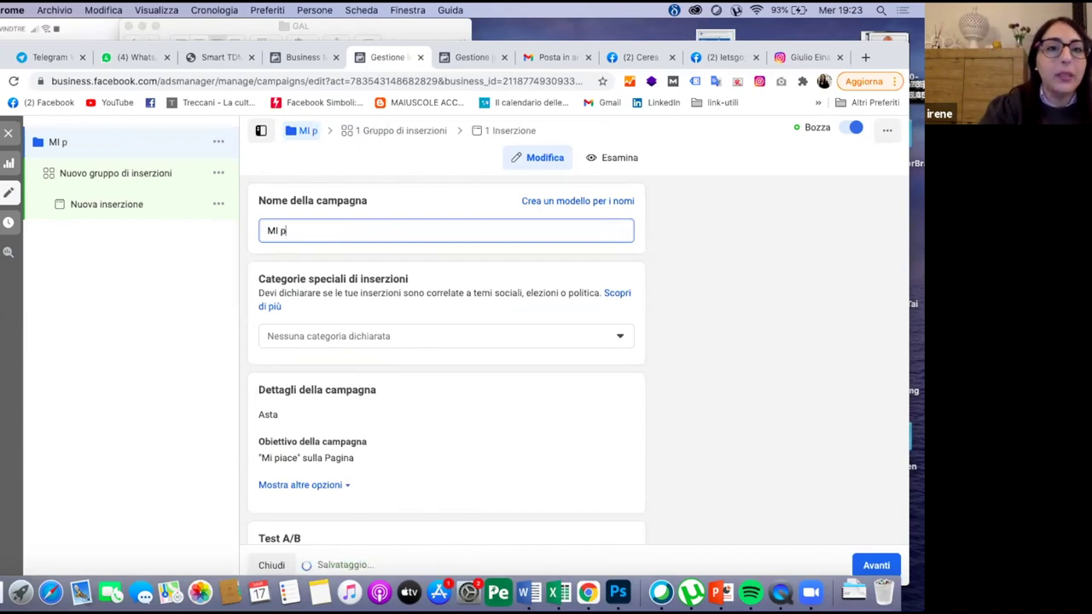
pyautogui.write('ia')
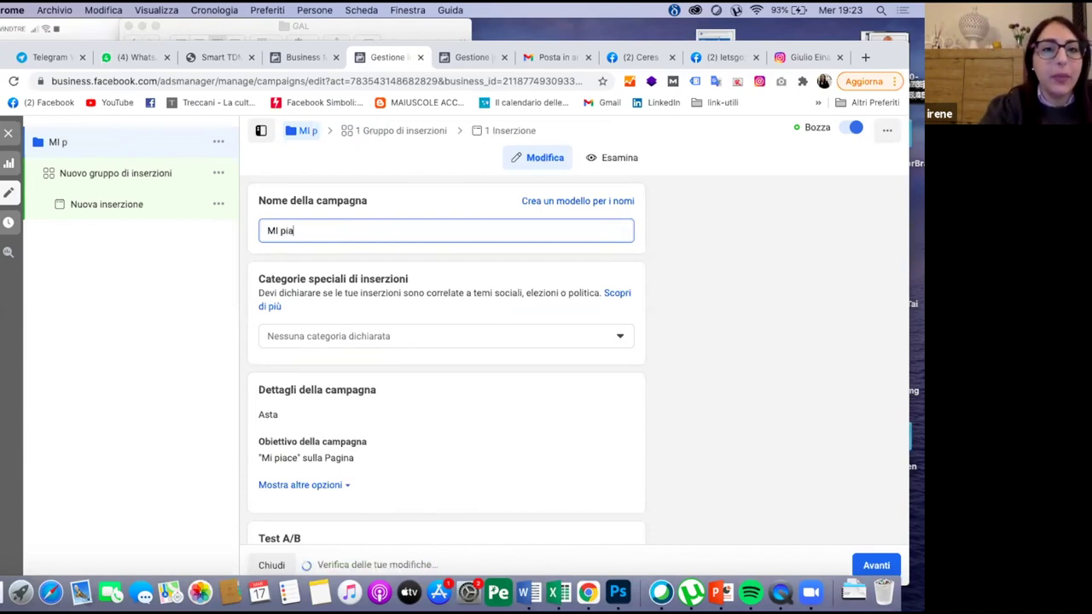
pyautogui.write('ce ')
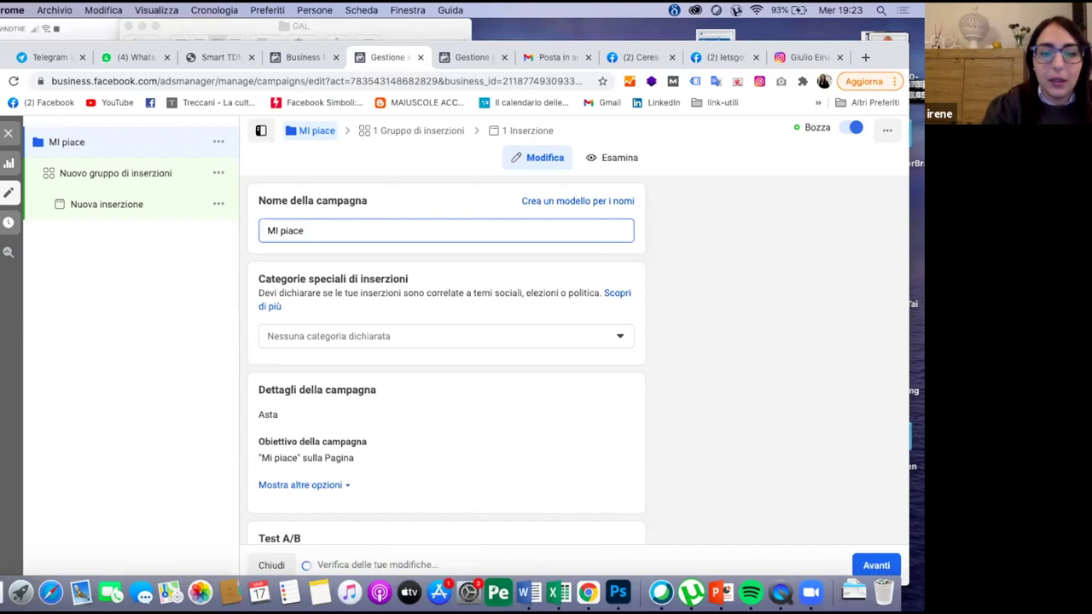
pyautogui.write('p')
pyautogui.write('ag')
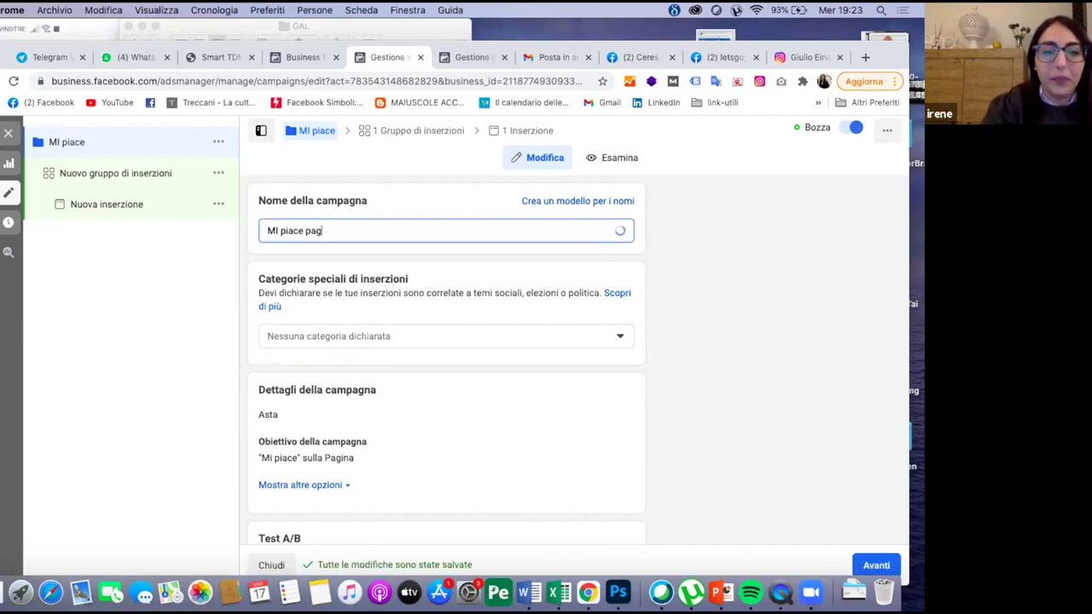
pyautogui.write('ina Facebook')
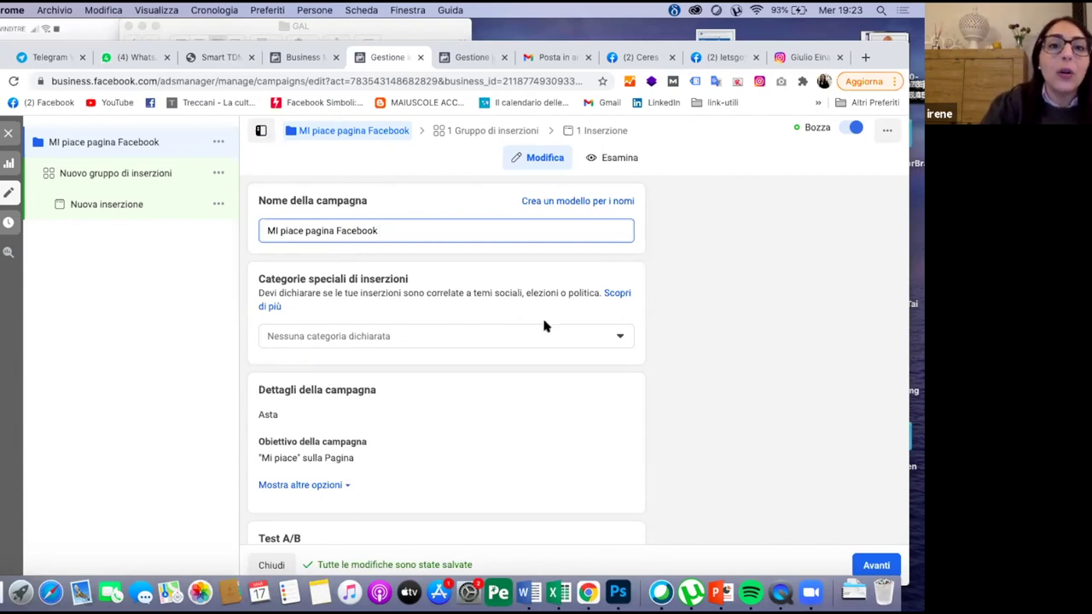
# Examine the campaign's special ad categories, details, A/B test and budget optimisation settings.
pyautogui.click(596, 338)
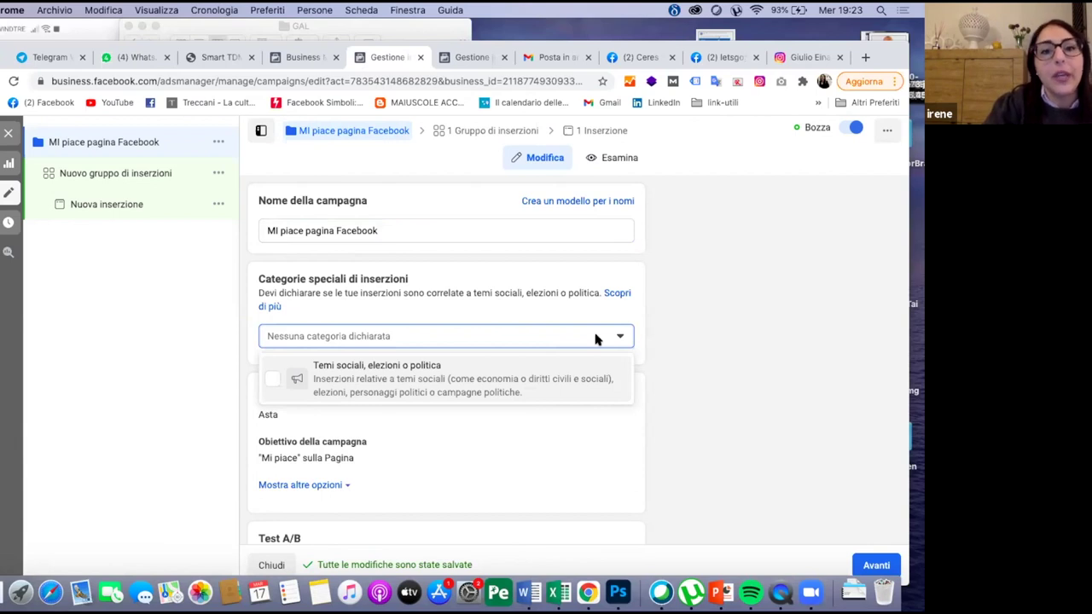
pyautogui.click(420, 334)
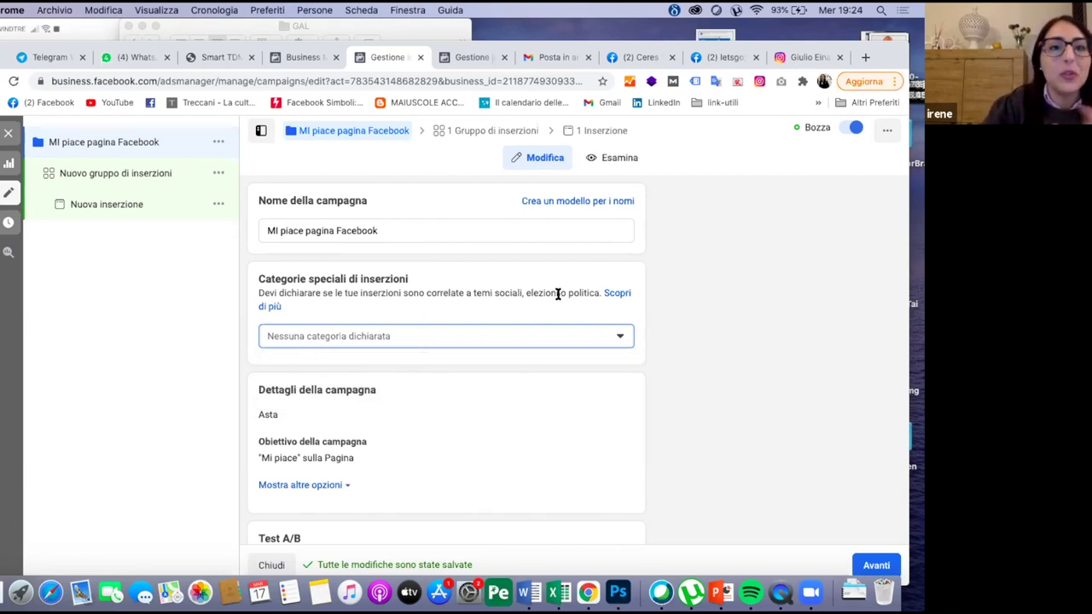
pyautogui.scroll(-1, 549, 465)
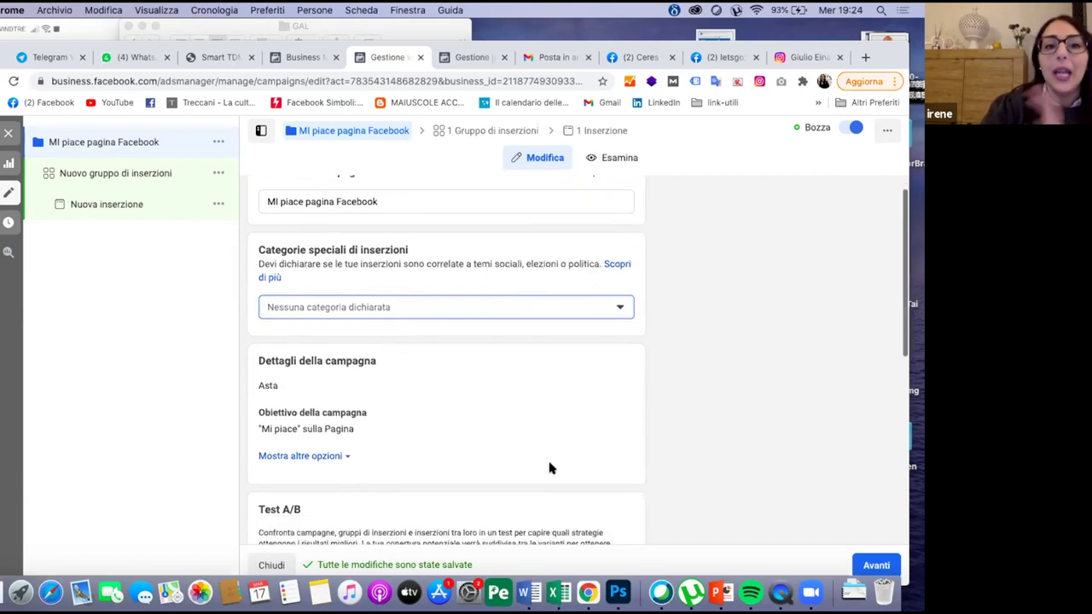
pyautogui.scroll(-2, 550, 467)
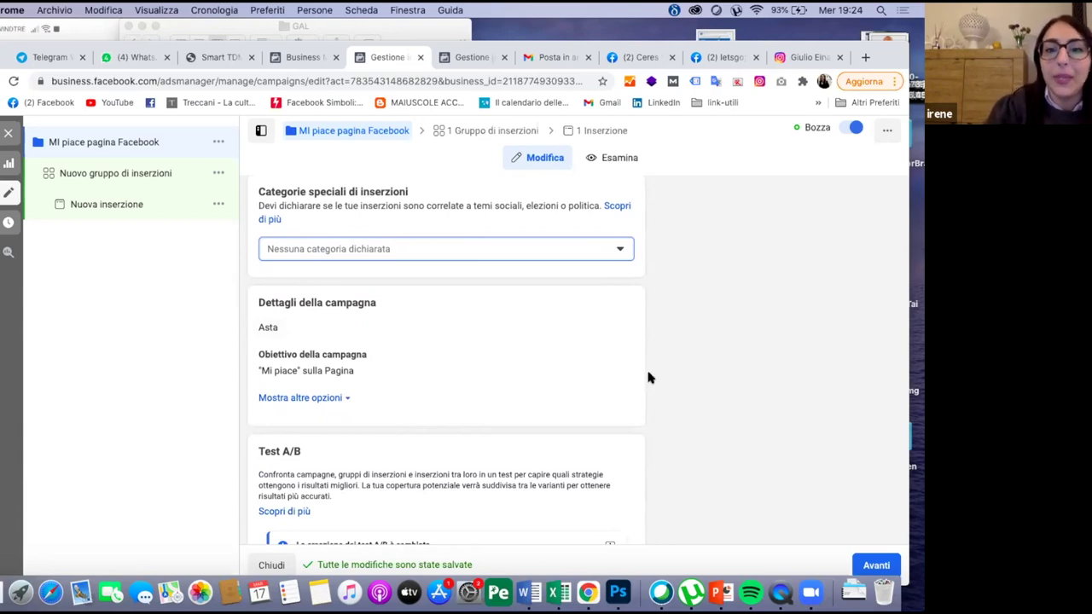
pyautogui.scroll(-8, 649, 377)
pyautogui.scroll(-1, 648, 377)
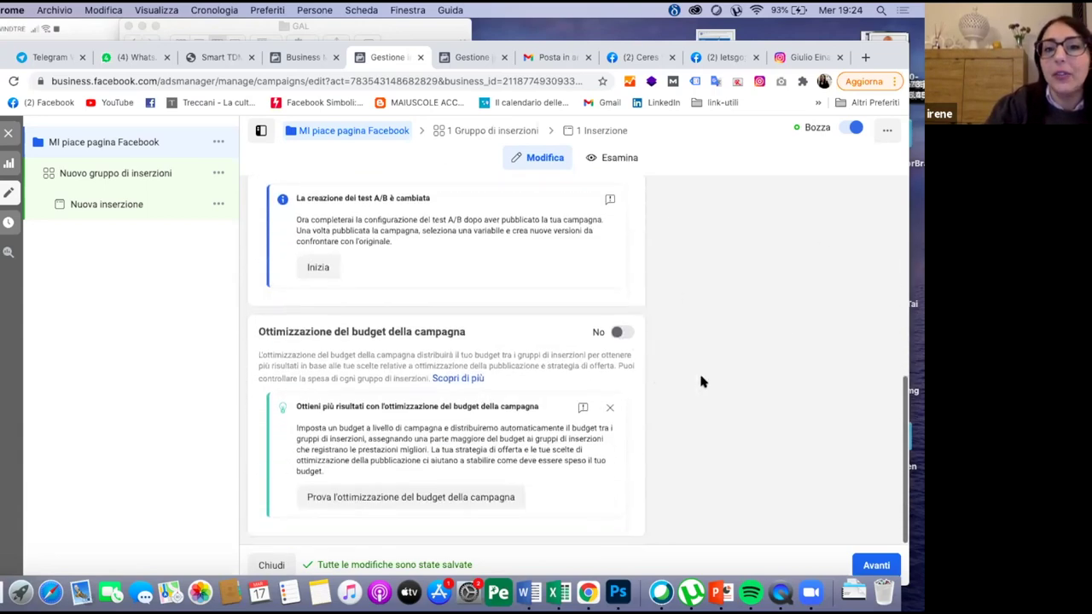
# Proceed to the ad set settings and choose letsgoguides as the Facebook Page to promote.
pyautogui.click(877, 564)
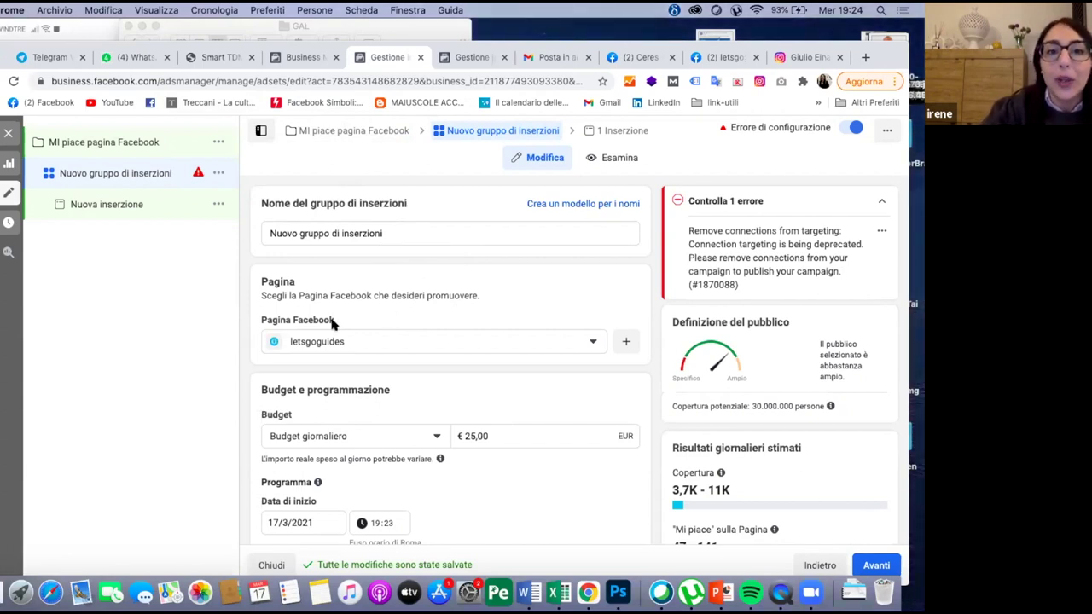
pyautogui.click(465, 348)
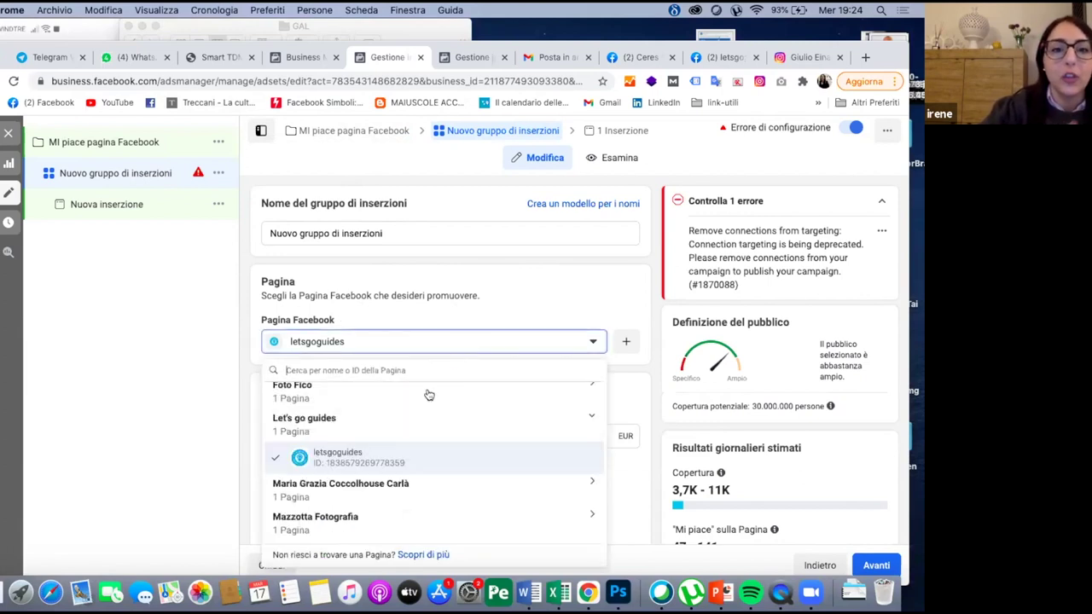
pyautogui.click(358, 455)
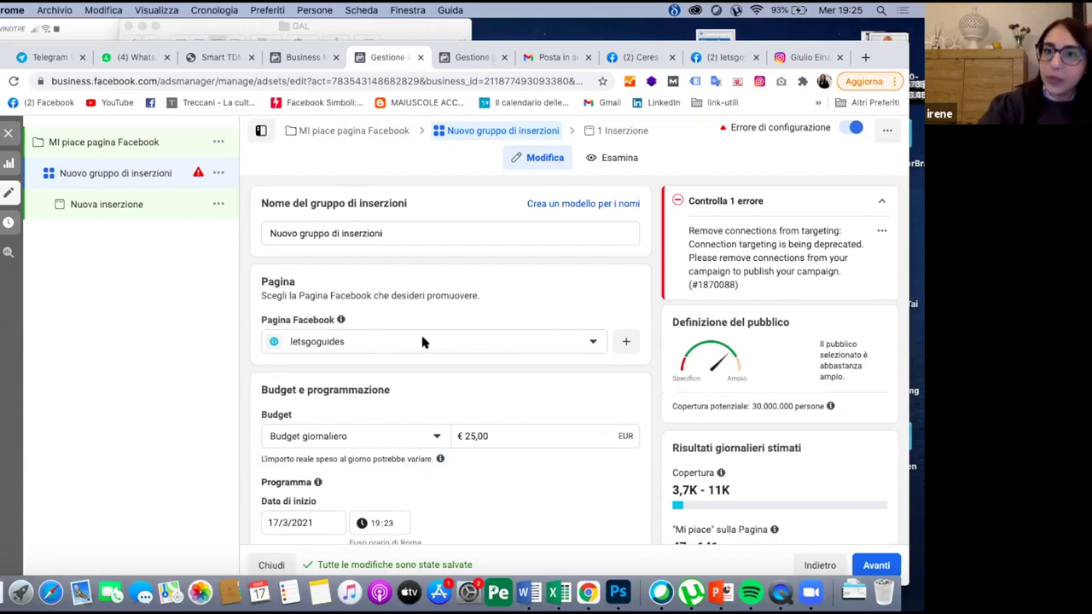
# Set the ad set's daily budget to €5,00.
pyautogui.scroll(-3, 425, 352)
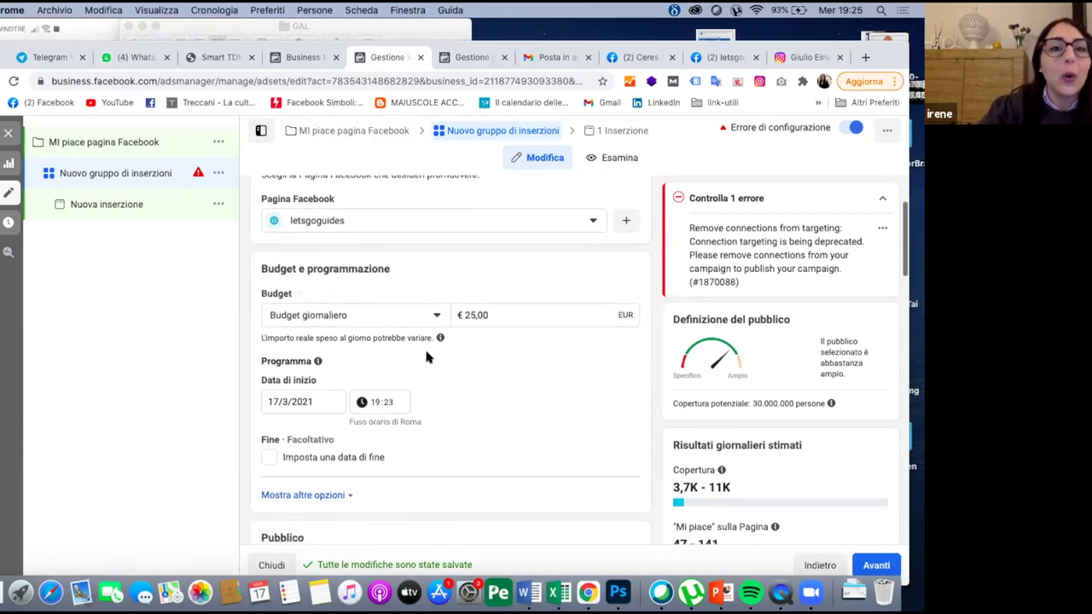
pyautogui.scroll(-1, 426, 356)
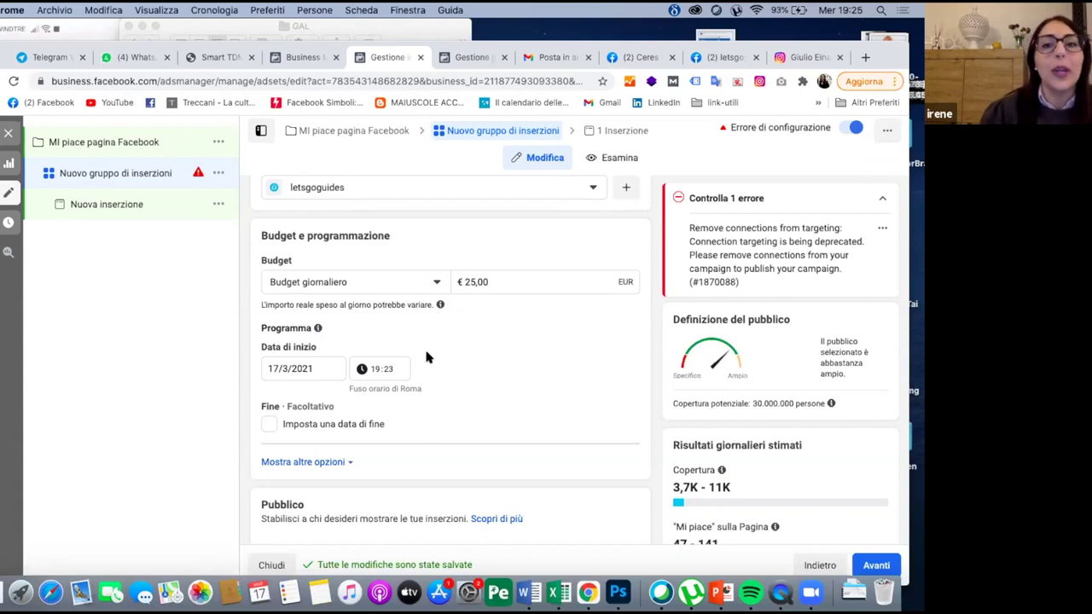
pyautogui.click(882, 198)
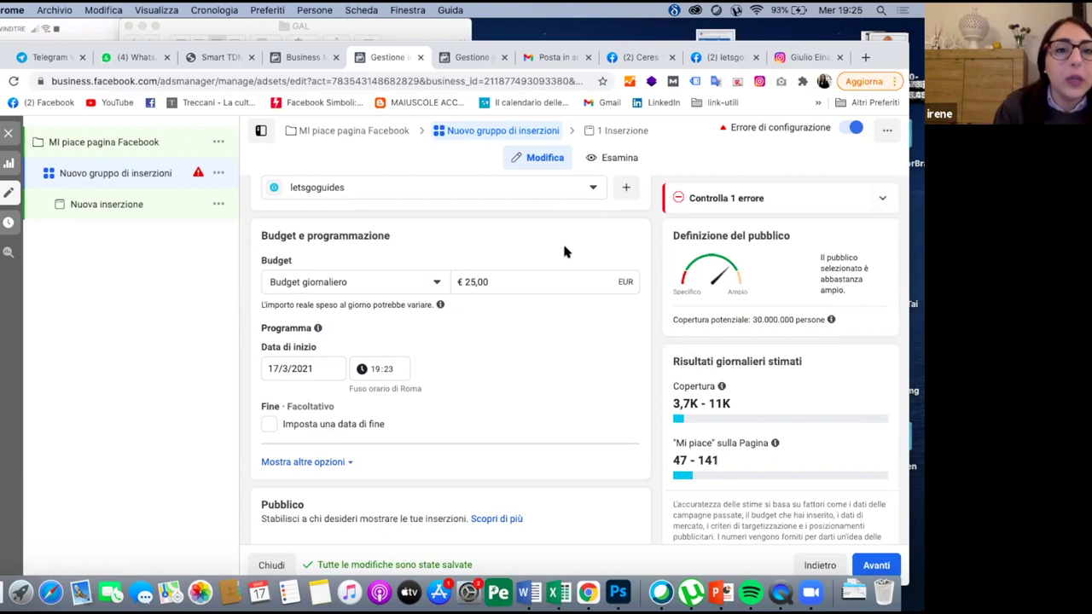
pyautogui.click(473, 282)
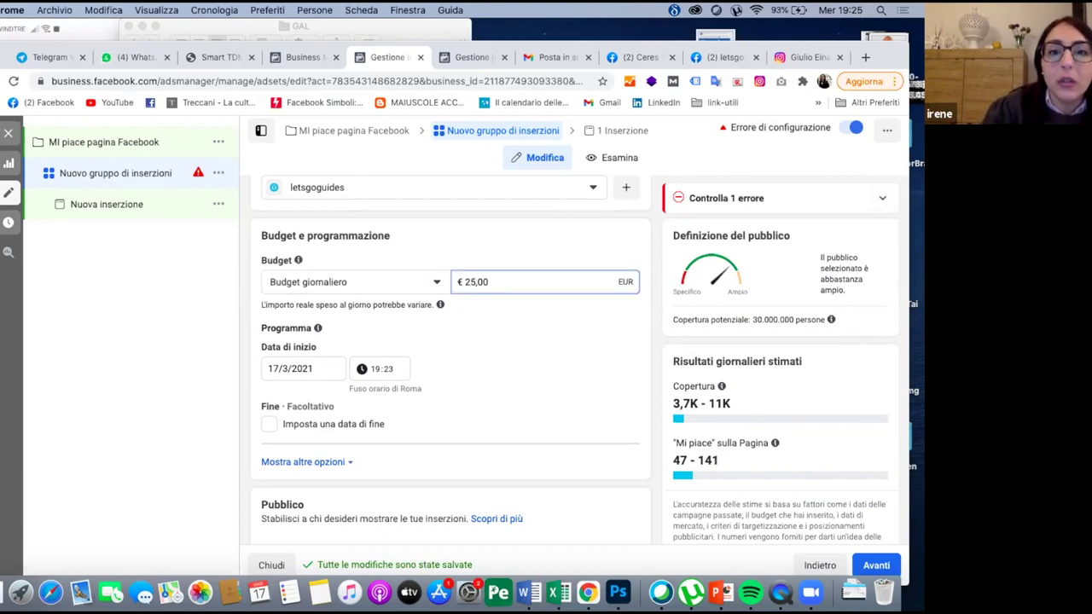
pyautogui.press('BackSpace')
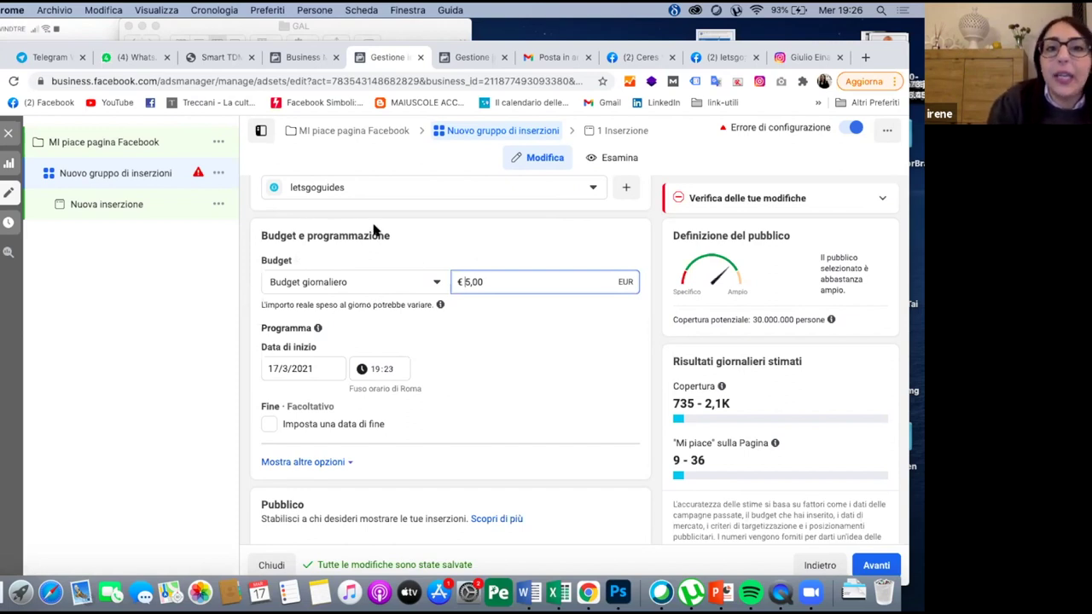
# Switch the ad set's budget type to Budget totale and set the amount to €100,00.
pyautogui.click(432, 283)
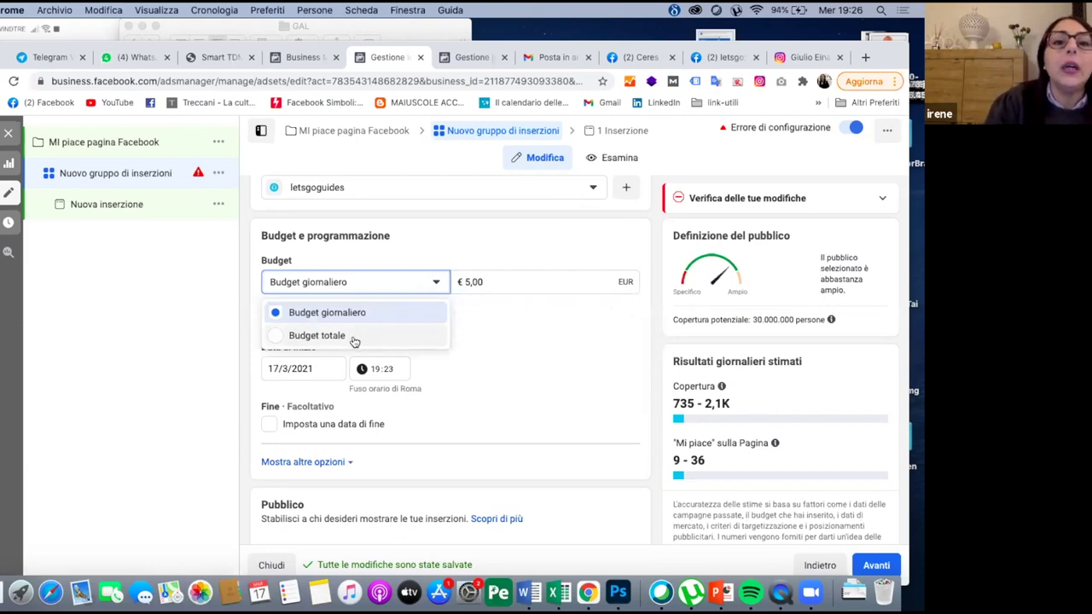
pyautogui.click(356, 337)
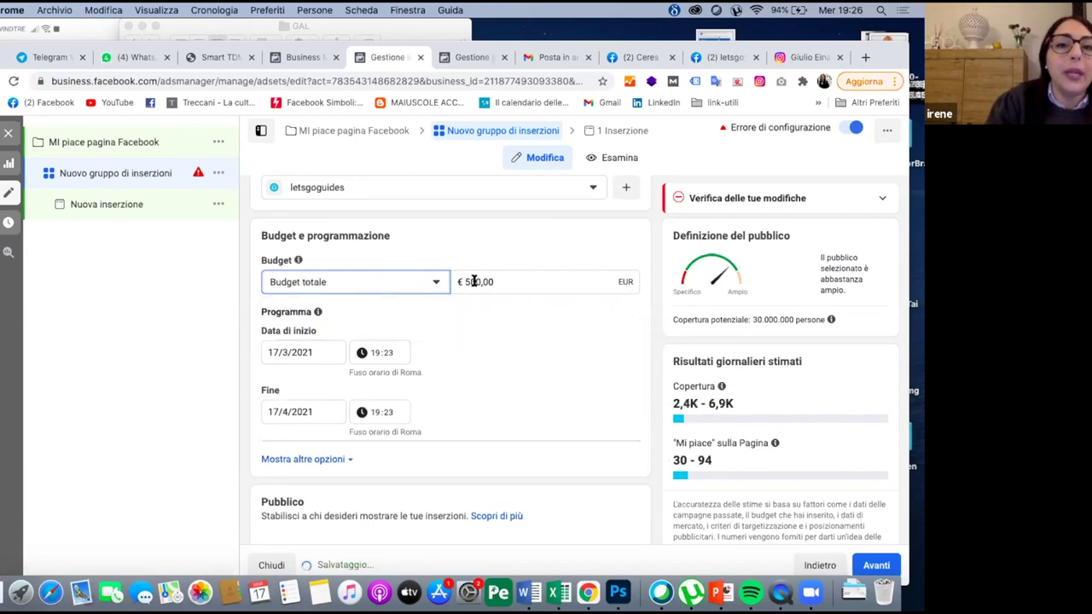
pyautogui.click(475, 281)
pyautogui.press('BackSpace')
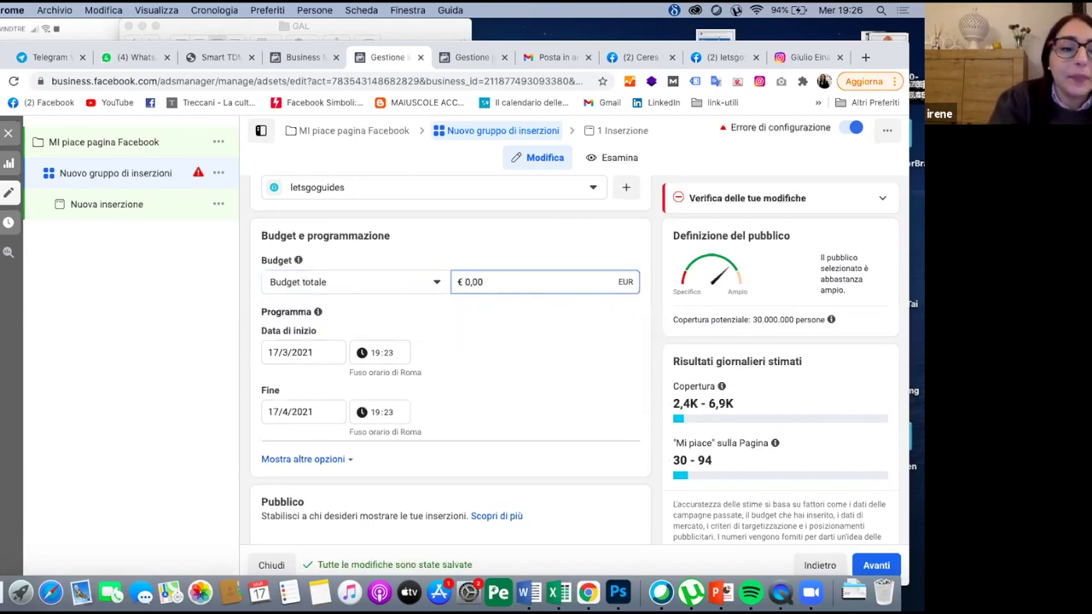
pyautogui.write('10')
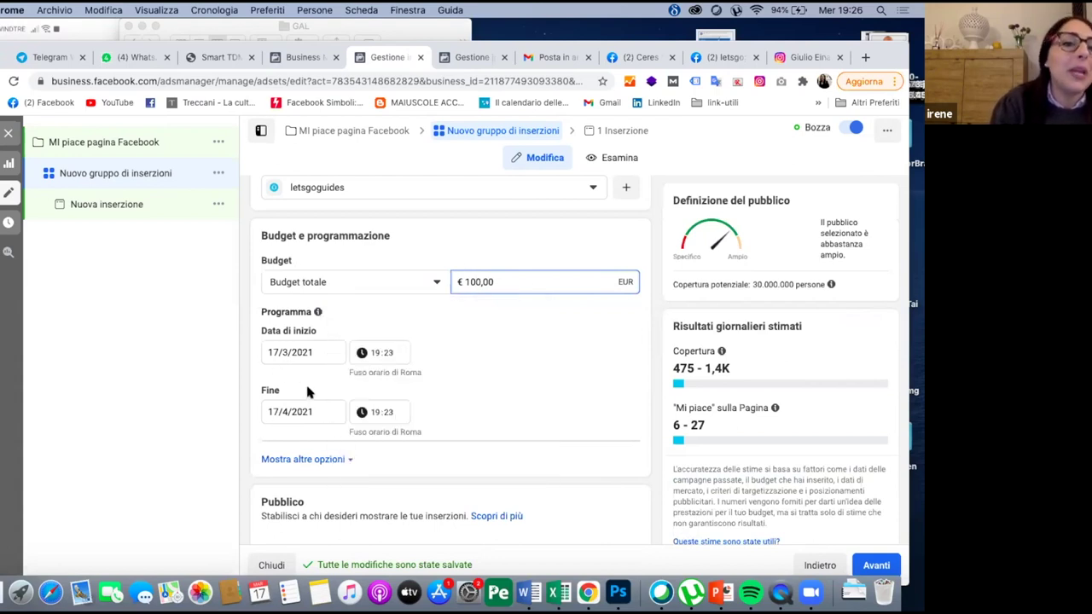
# Check the calendars for the ad set's start date and end date.
pyautogui.click(279, 352)
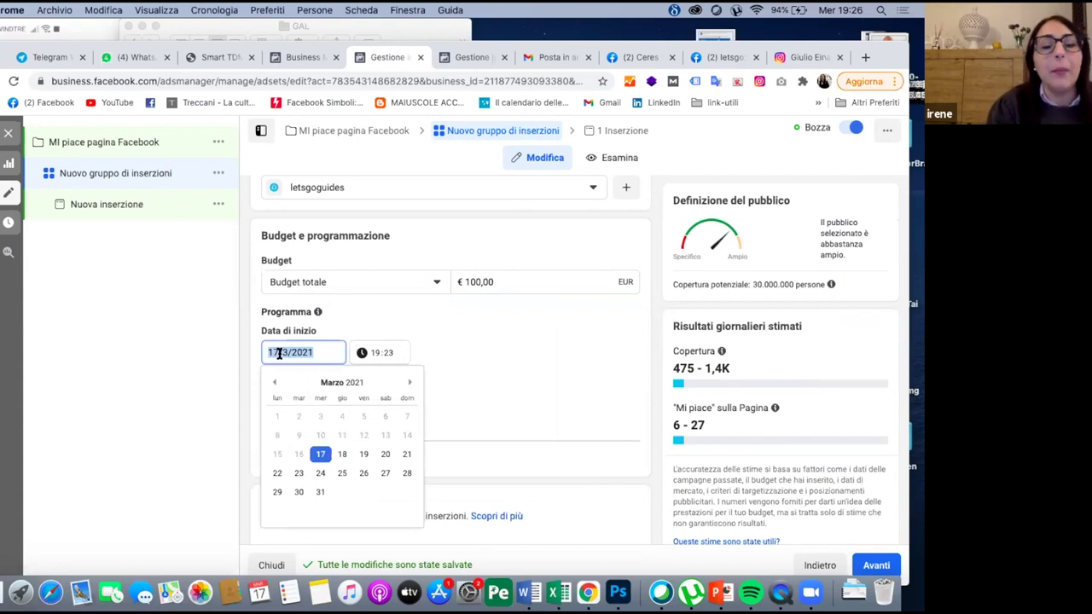
pyautogui.click(482, 363)
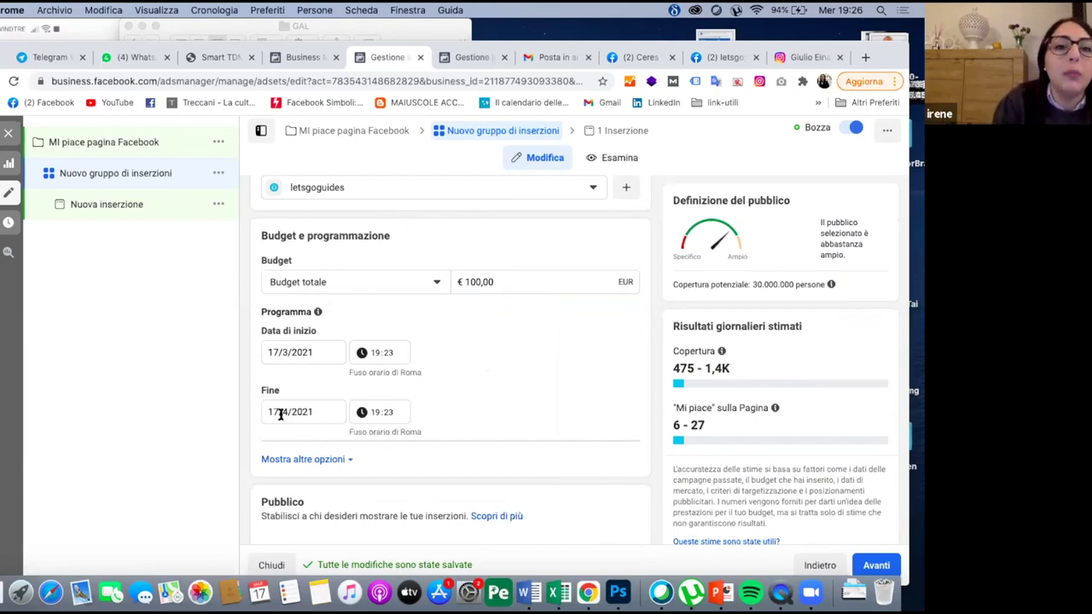
pyautogui.click(281, 413)
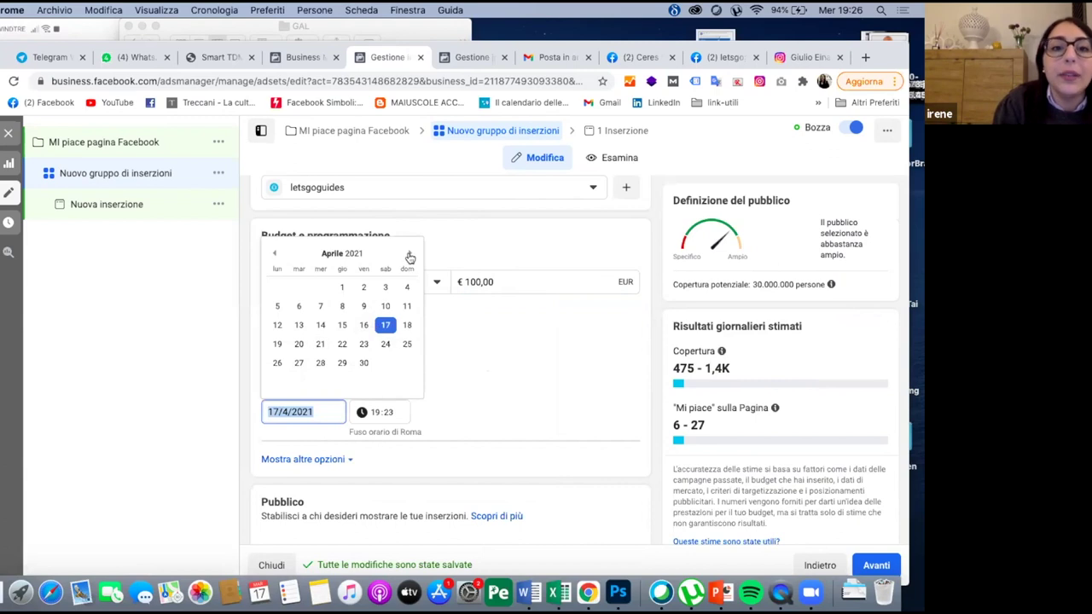
pyautogui.click(445, 347)
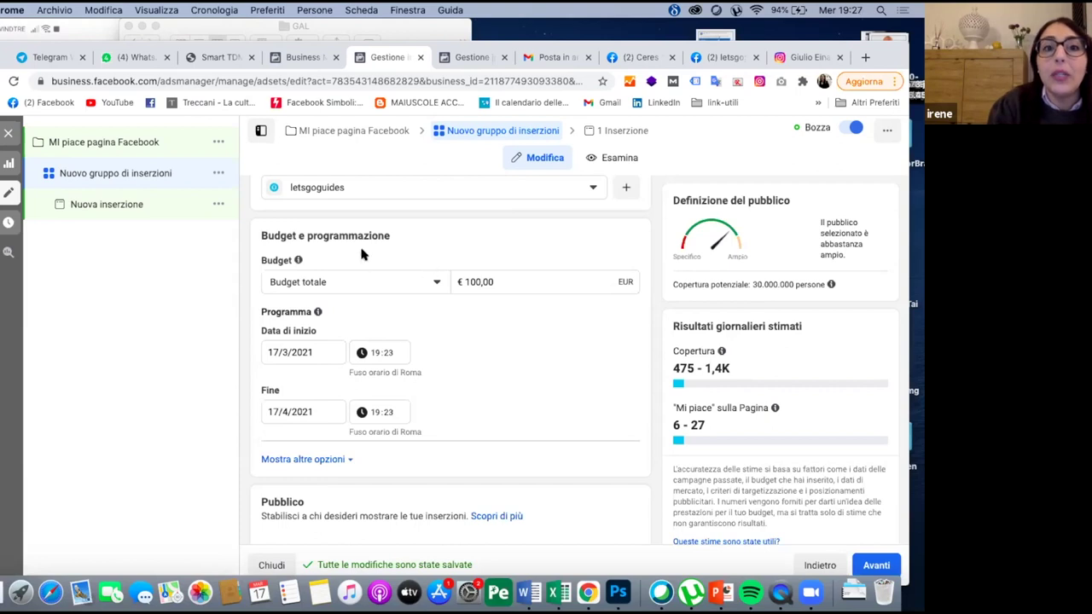
# Return the ad set to Budget giornaliero at €5,00 and remove its end date.
pyautogui.click(440, 281)
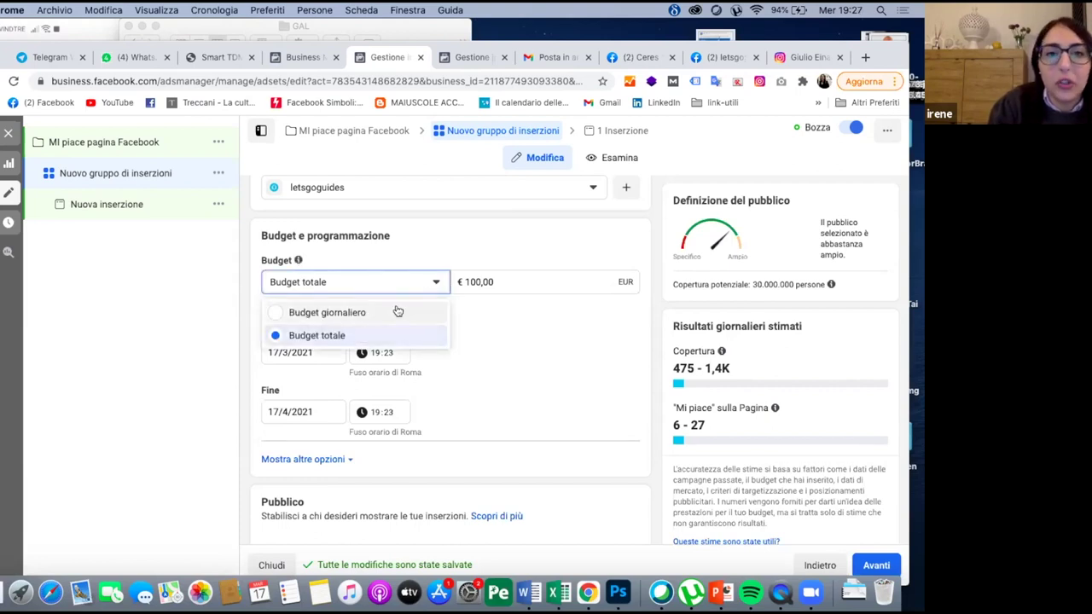
pyautogui.click(397, 312)
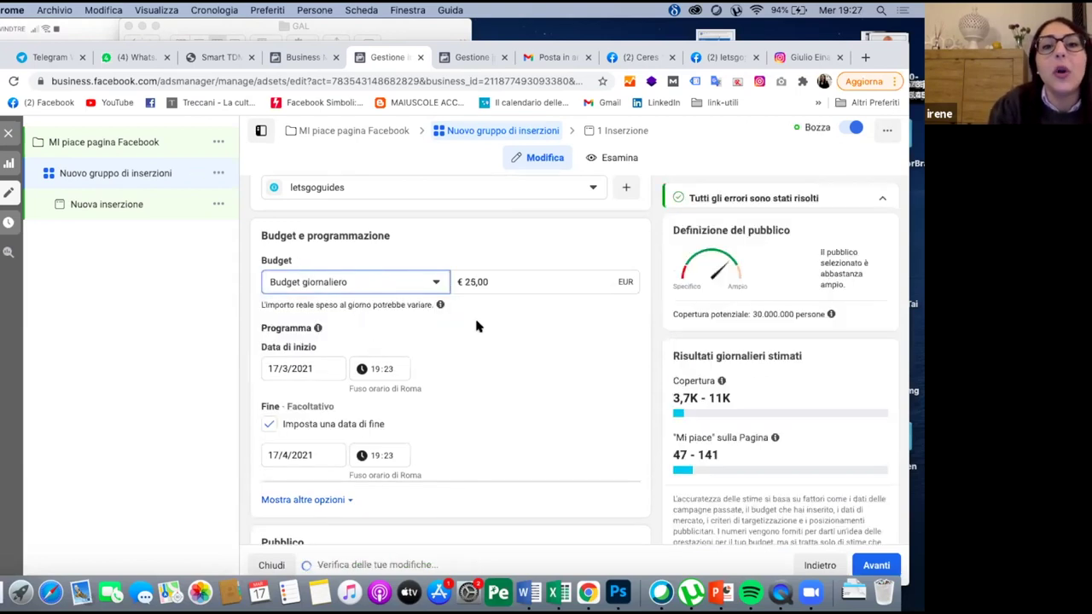
pyautogui.doubleClick(471, 281)
pyautogui.write('5')
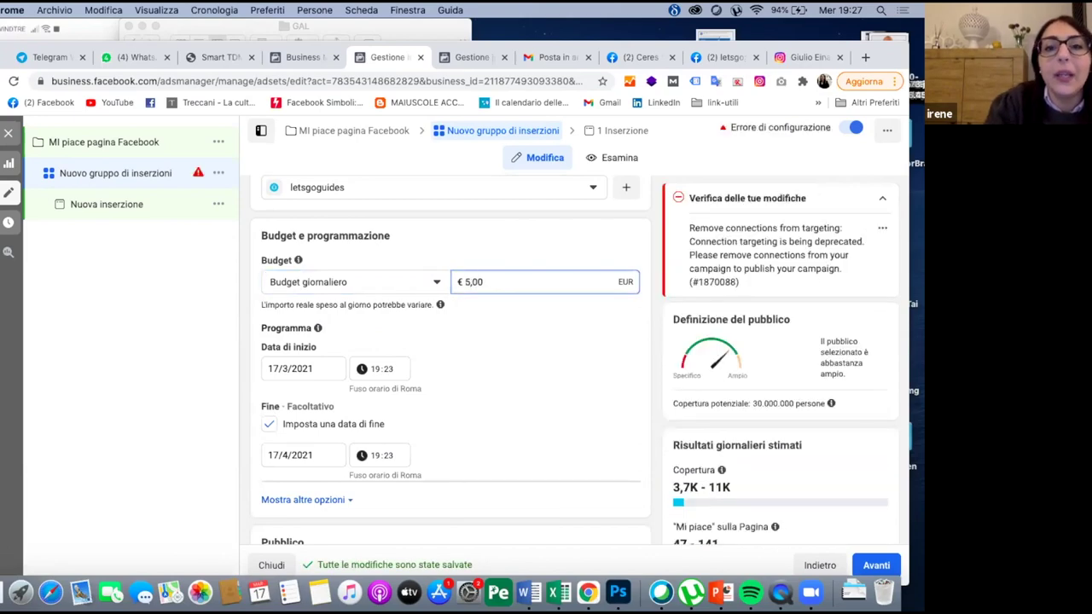
pyautogui.click(498, 316)
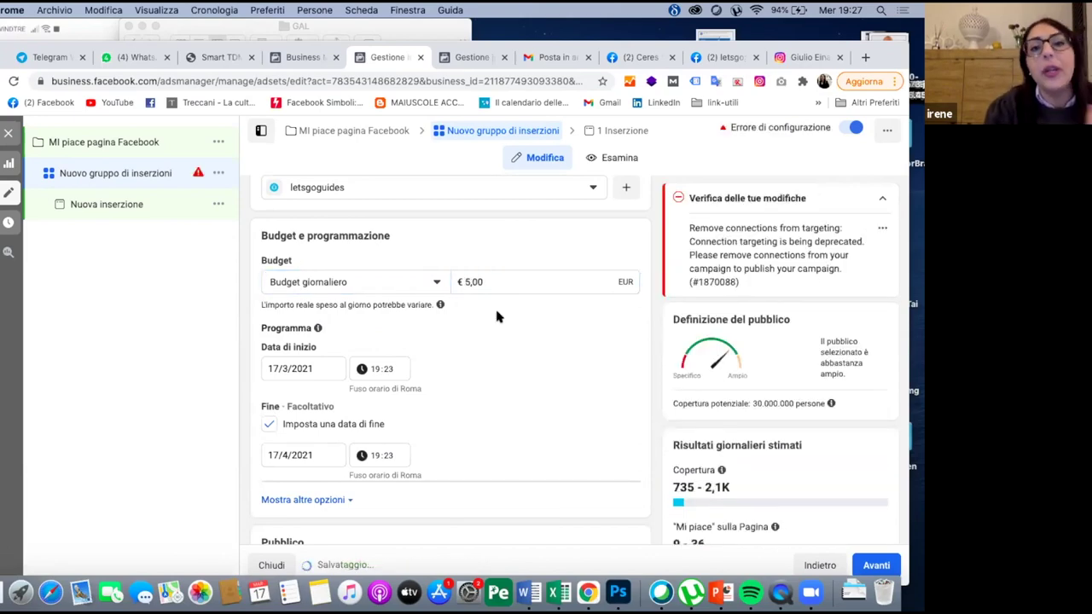
pyautogui.click(270, 425)
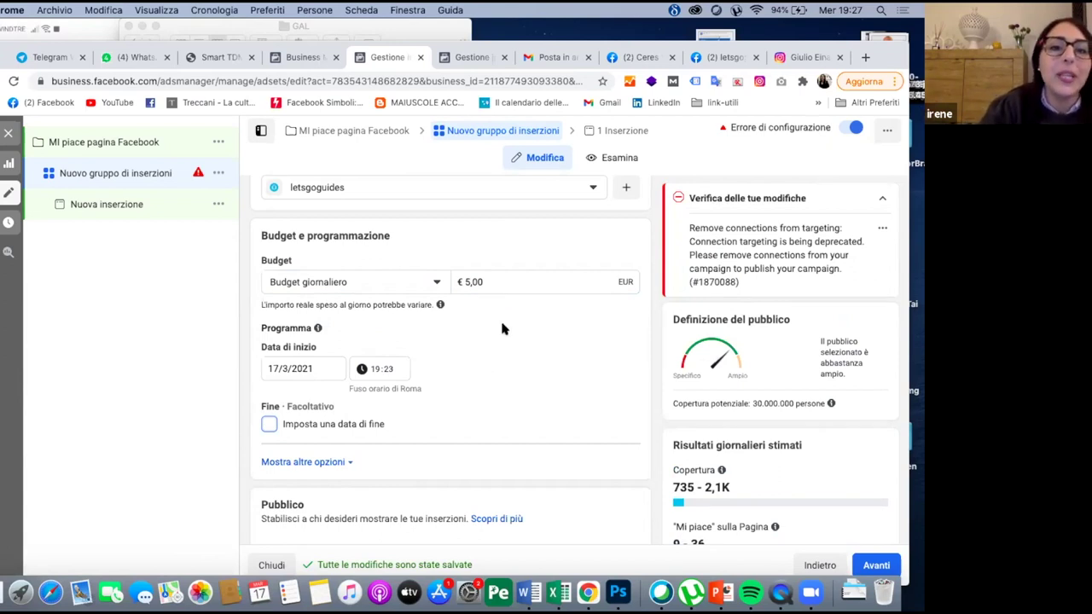
# Edit the audience's locations and target the region Puglia, Italy.
pyautogui.scroll(-3, 502, 327)
pyautogui.scroll(-1, 502, 329)
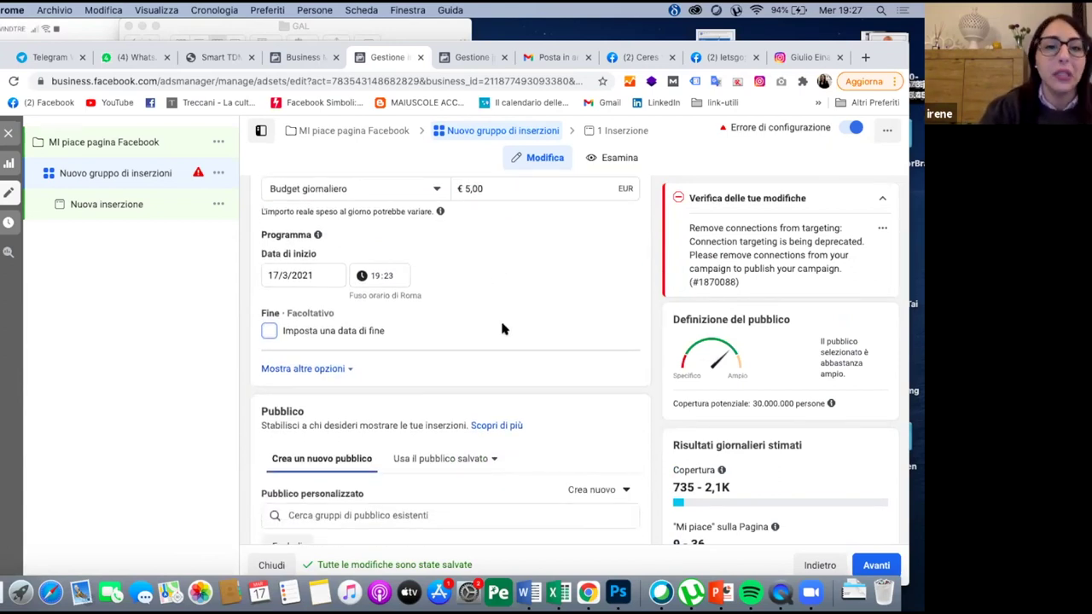
pyautogui.scroll(-1, 502, 329)
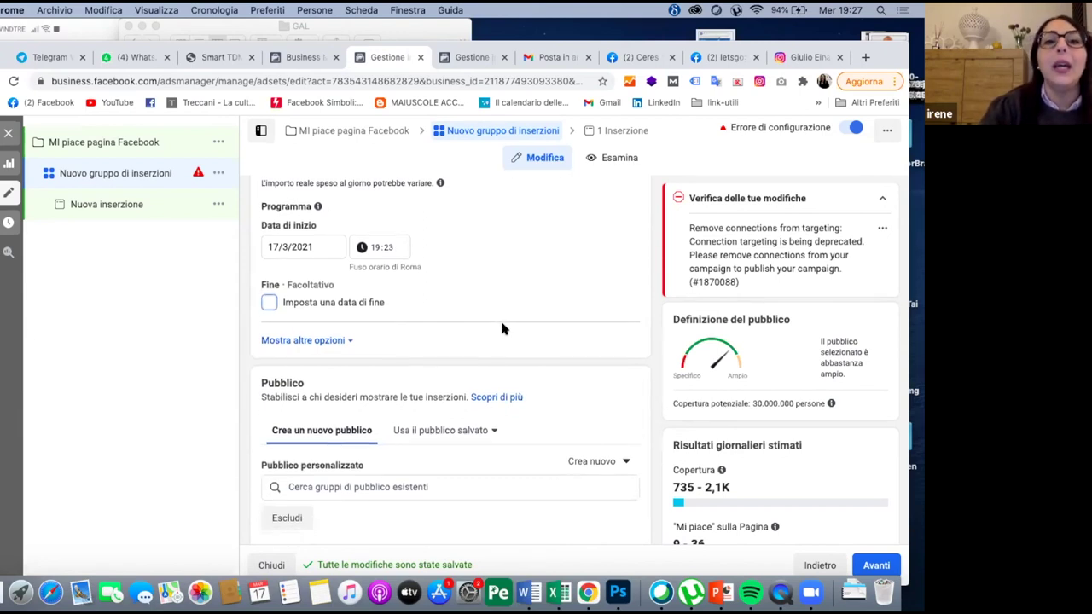
pyautogui.scroll(-3, 502, 329)
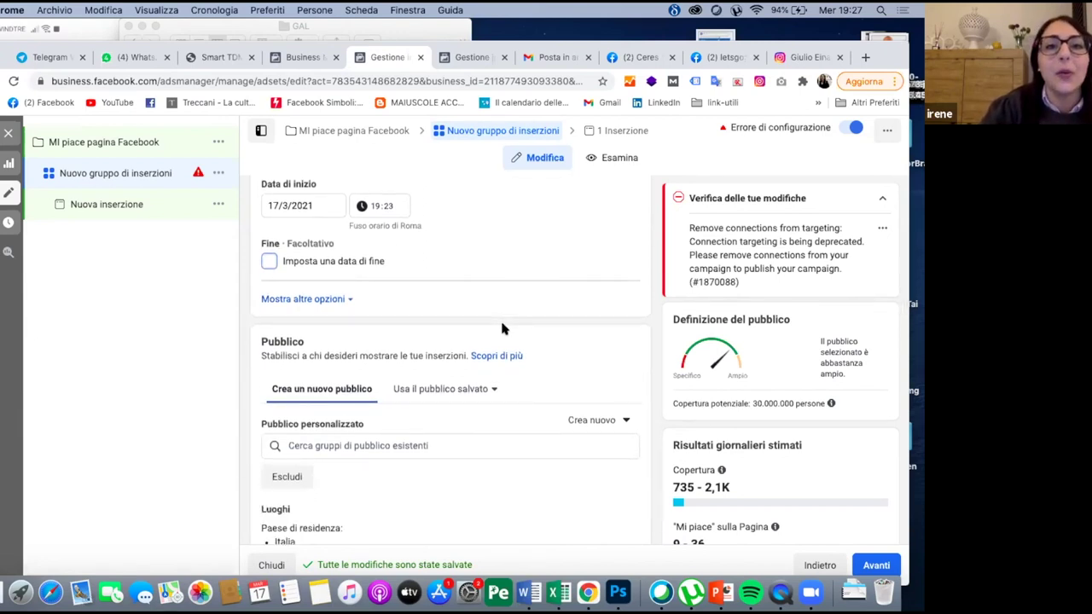
pyautogui.scroll(-5, 501, 330)
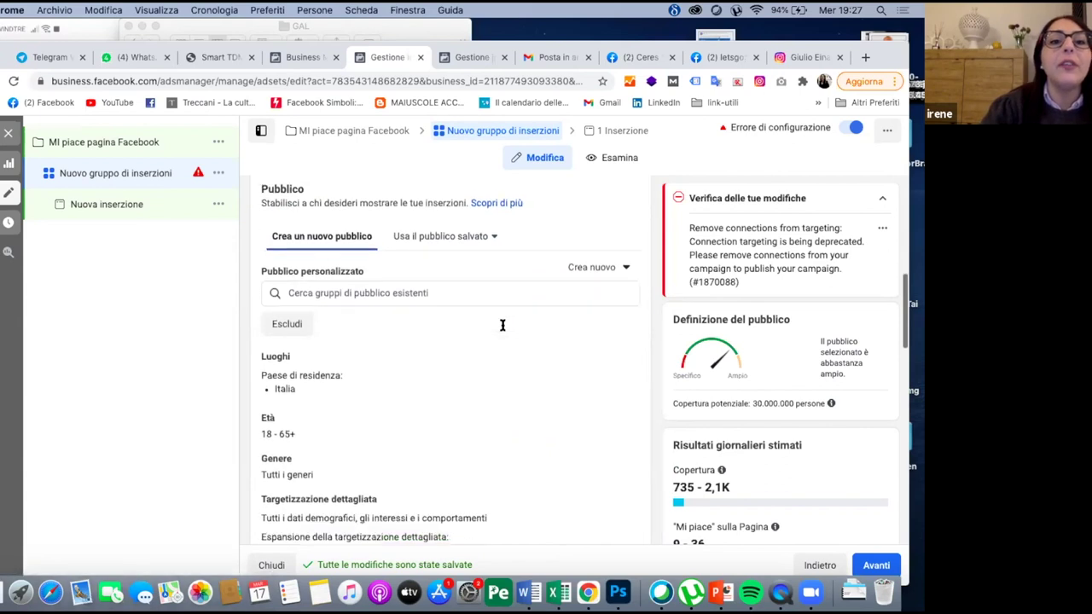
pyautogui.scroll(-1, 502, 329)
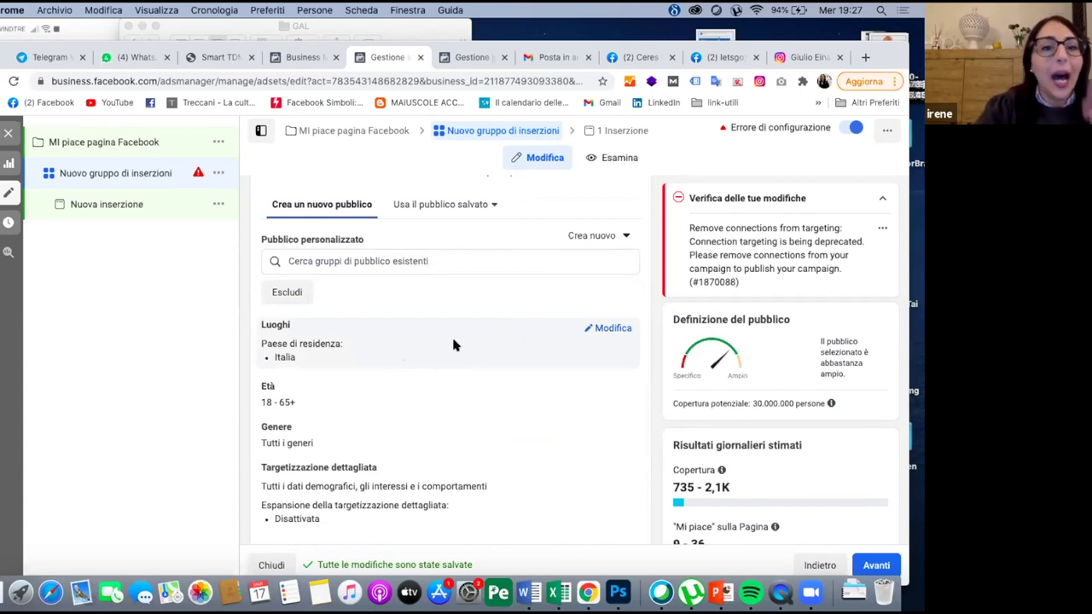
pyautogui.click(610, 329)
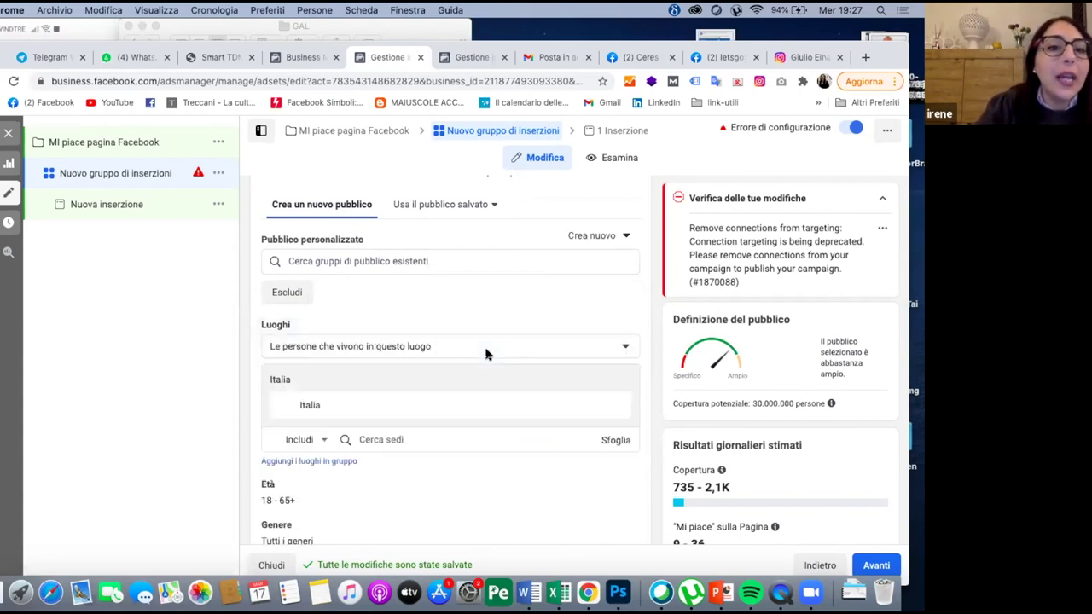
pyautogui.click(404, 440)
pyautogui.write('p')
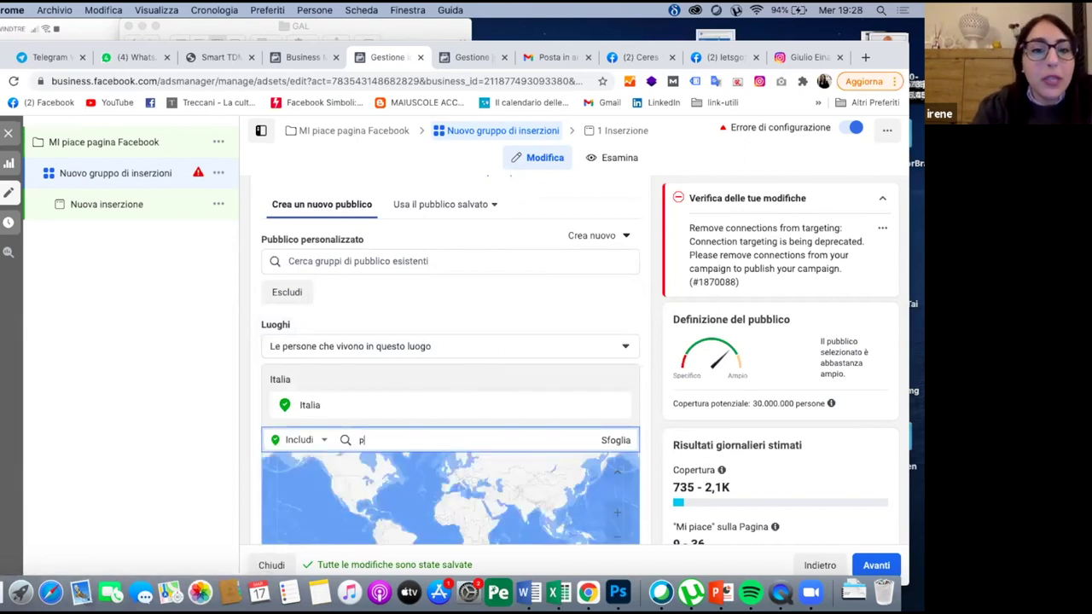
pyautogui.write('uglia')
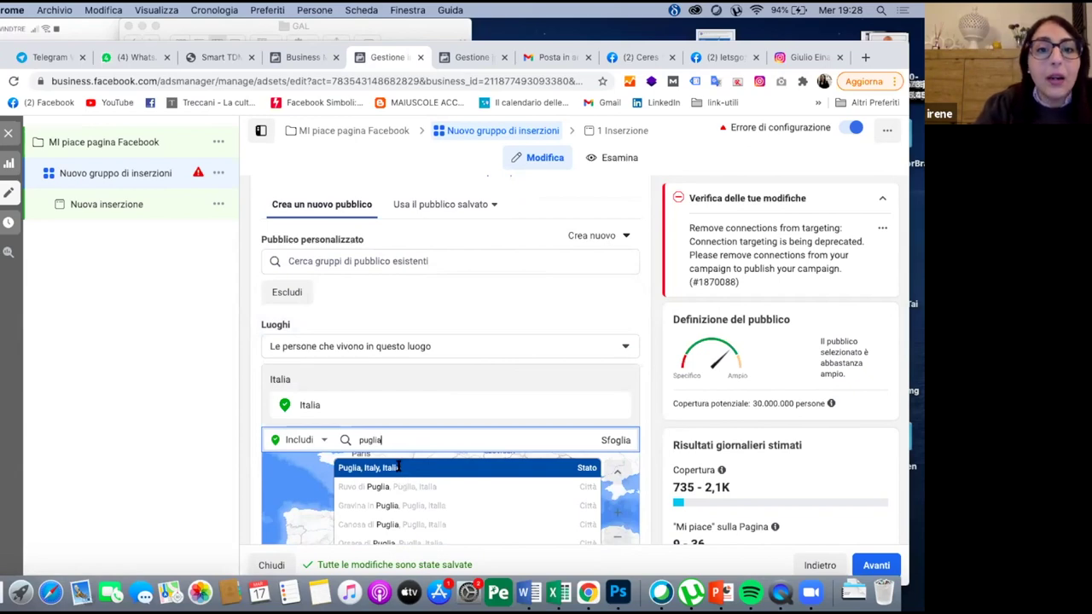
pyautogui.click(397, 468)
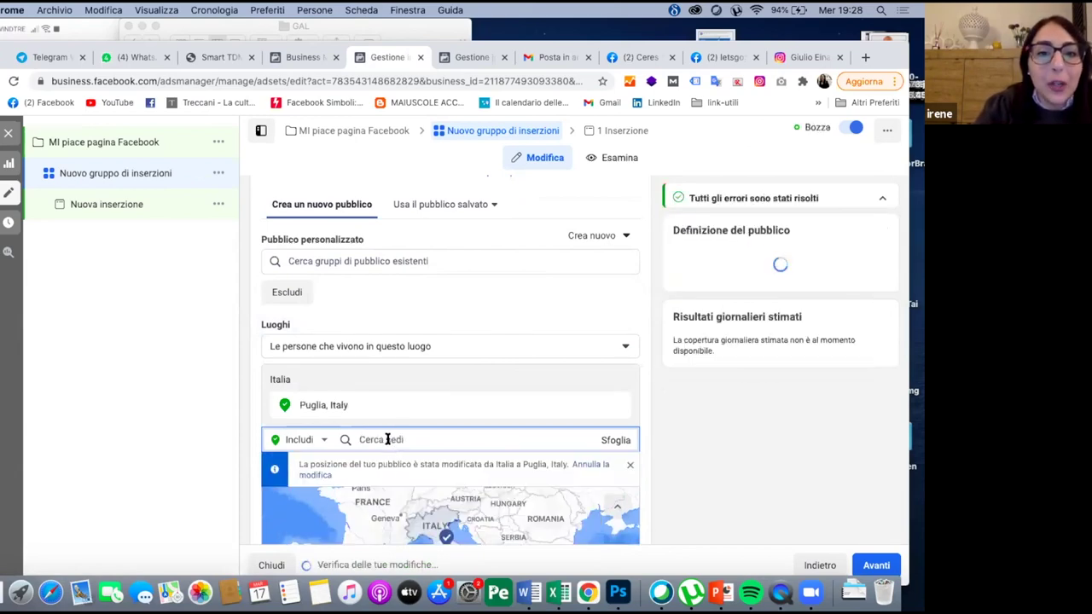
# Target the city of Brindisi, Puglia as the audience location, restricted to "Solo città attuale".
pyautogui.write('bri')
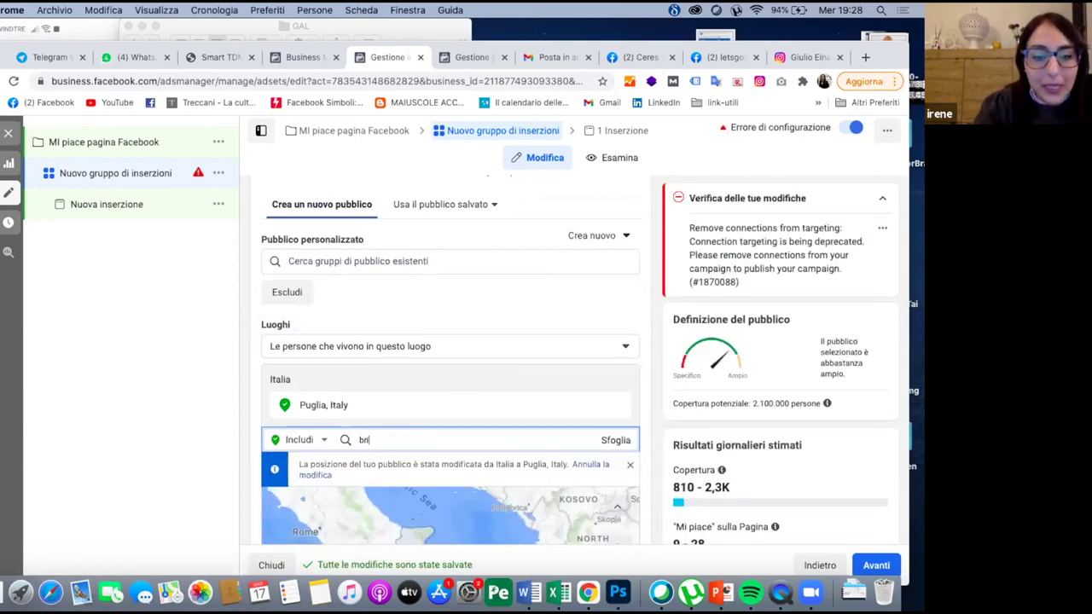
pyautogui.write('ndisi')
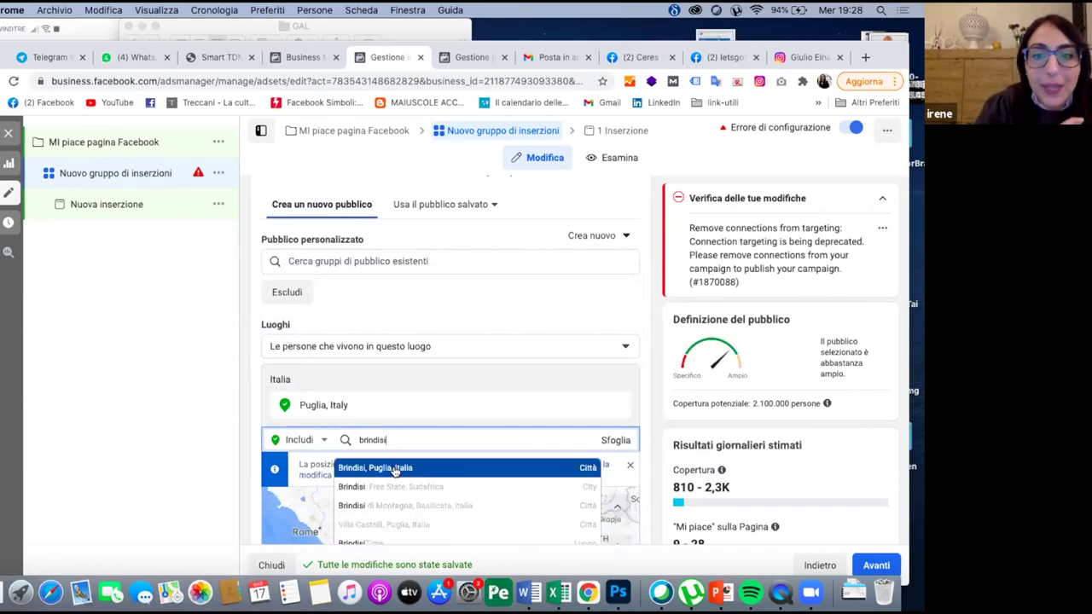
pyautogui.click(395, 469)
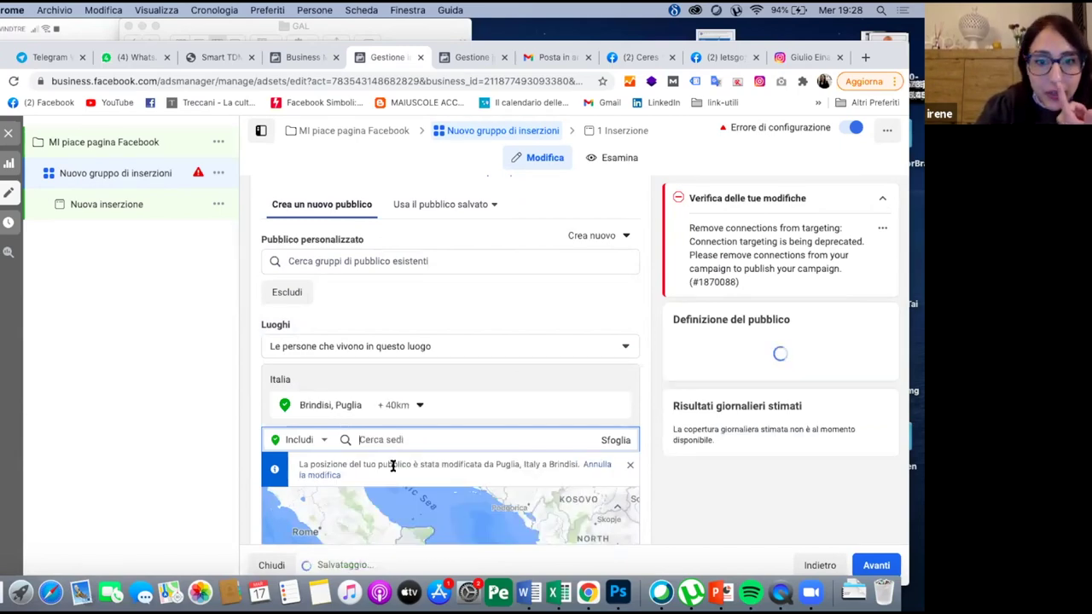
pyautogui.click(395, 406)
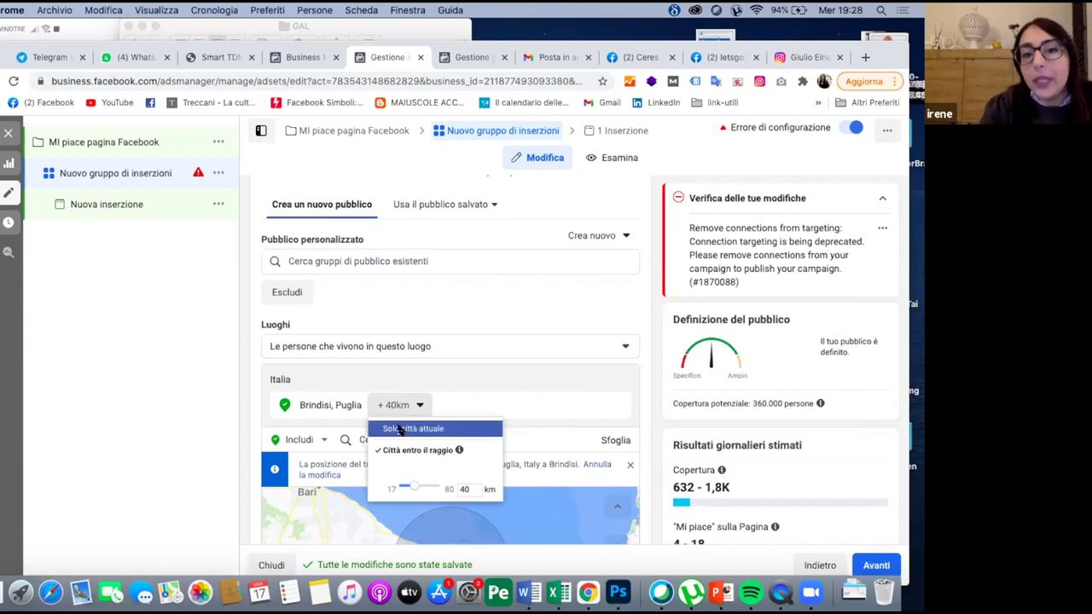
pyautogui.click(399, 430)
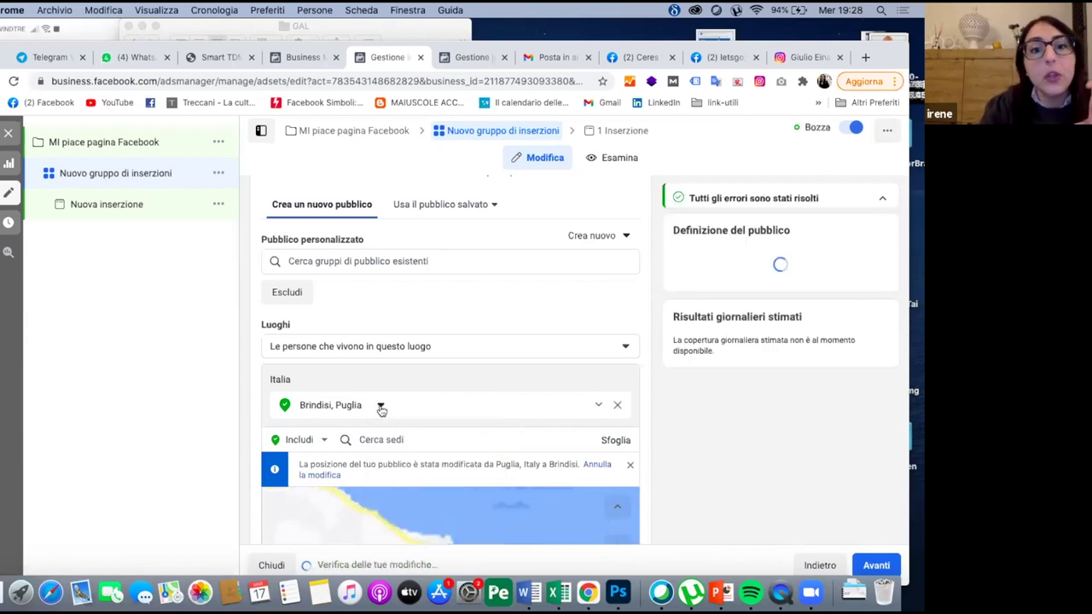
# Extend the Brindisi location to cities within an 80 km radius.
pyautogui.click(381, 407)
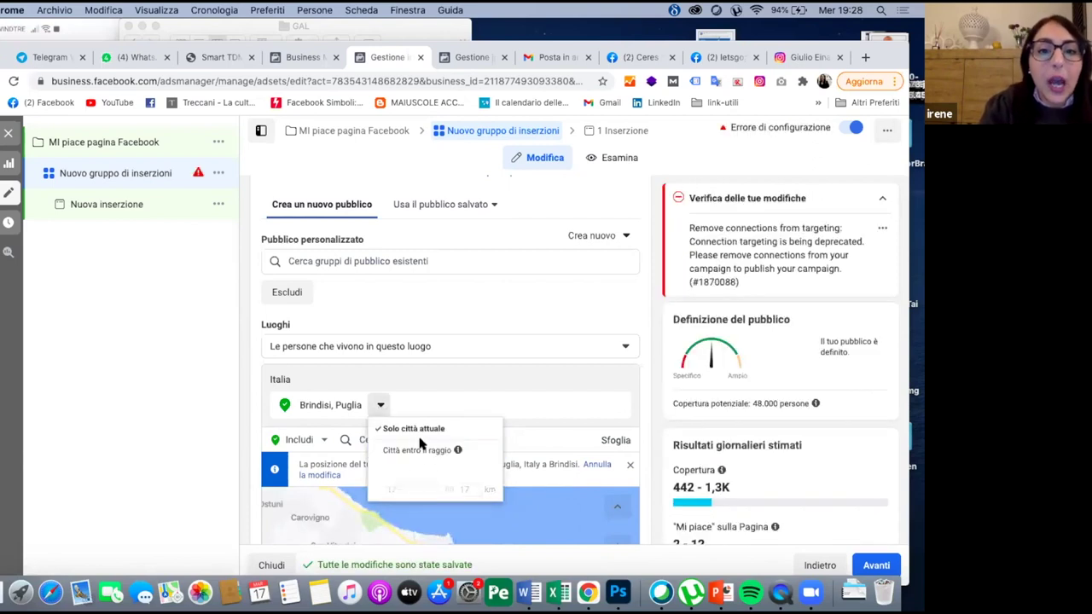
pyautogui.rightClick(398, 487)
pyautogui.press('Escape')
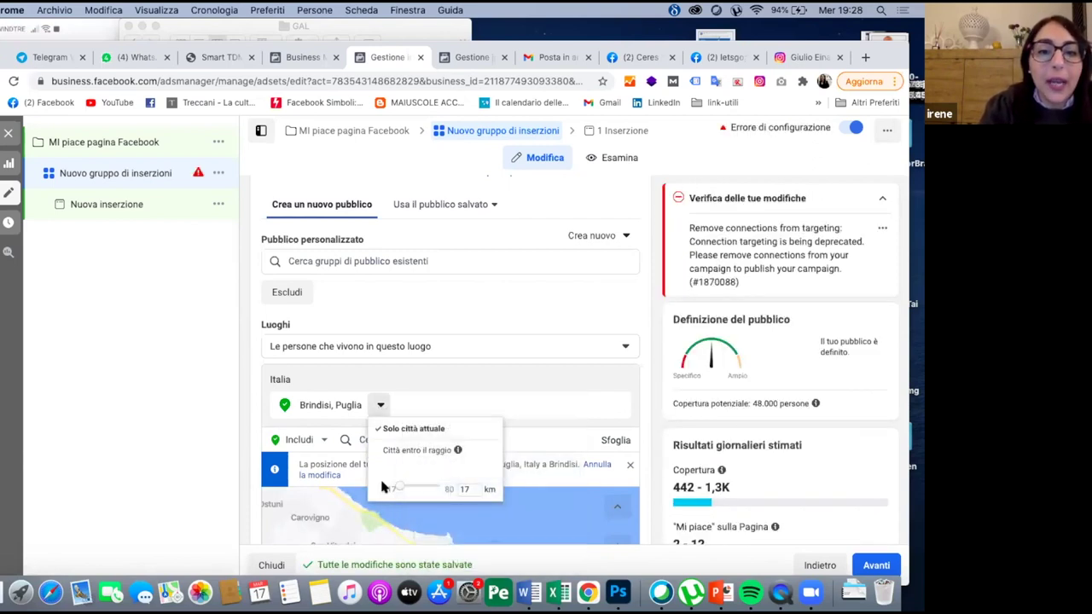
pyautogui.moveTo(398, 487); pyautogui.dragTo(449, 486)
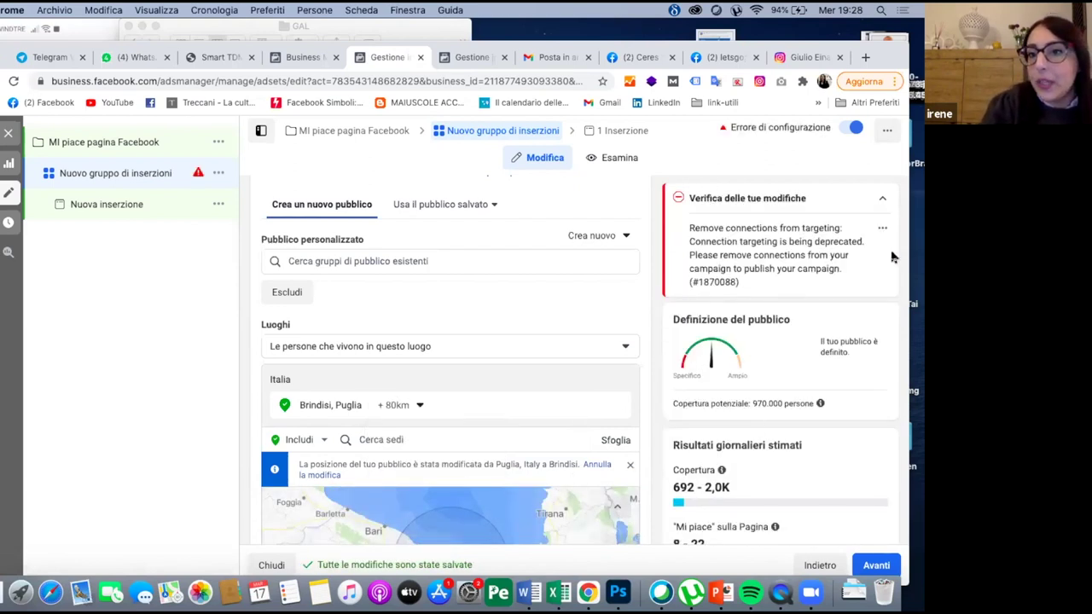
# Collapse the configuration error notice and review the audience definition and estimated daily results for the Brindisi audience.
pyautogui.click(883, 200)
pyautogui.scroll(-3, 832, 283)
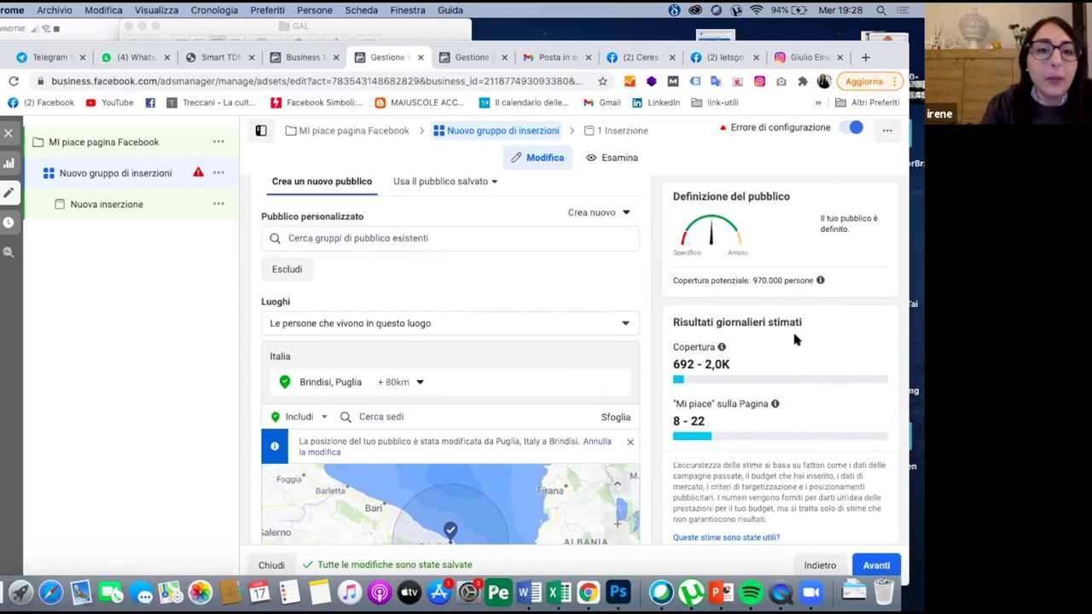
pyautogui.scroll(-2, 621, 331)
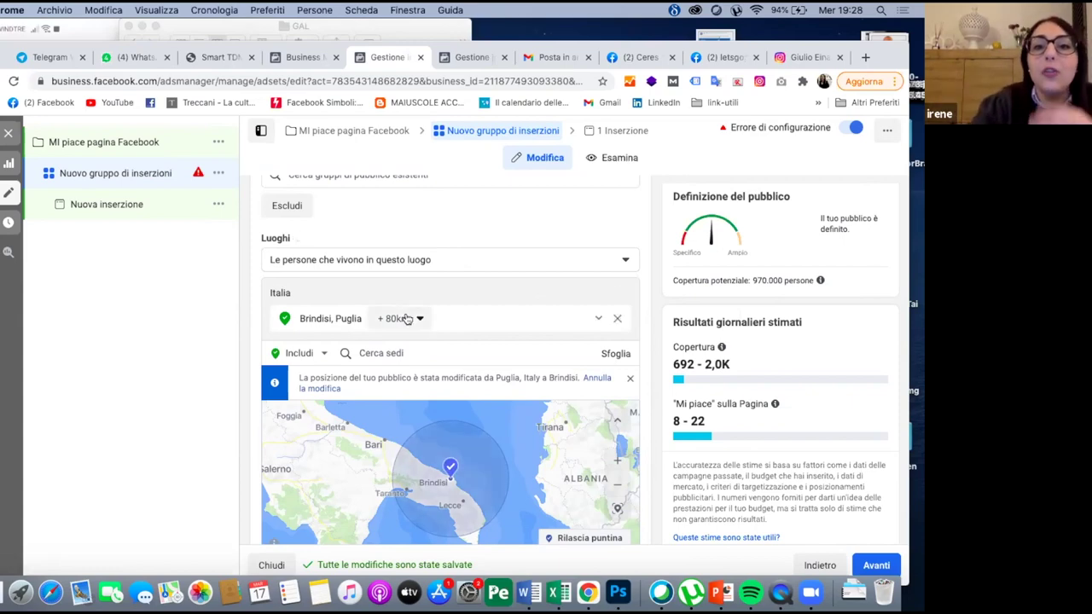
# Remove Brindisi from the audience locations and target the region Puglia, Italy instead.
pyautogui.click(619, 319)
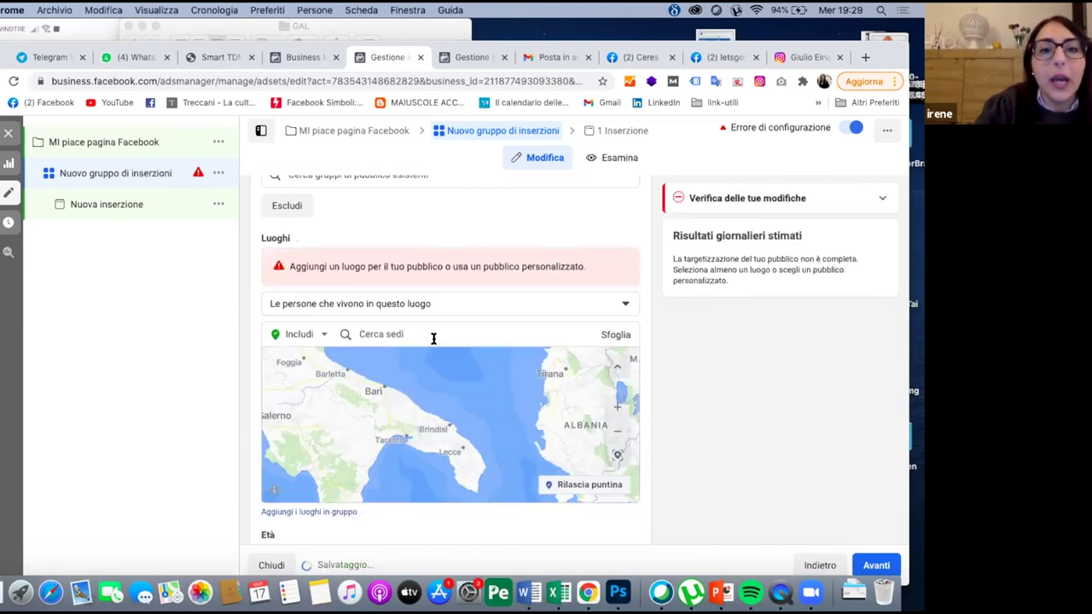
pyautogui.click(432, 332)
pyautogui.write('puglia')
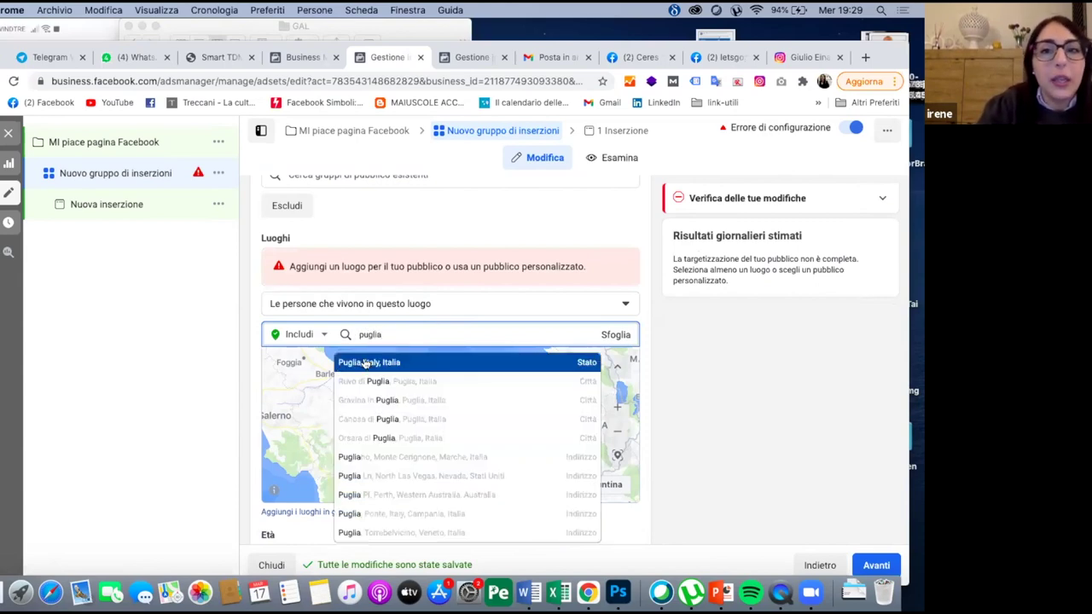
pyautogui.click(365, 361)
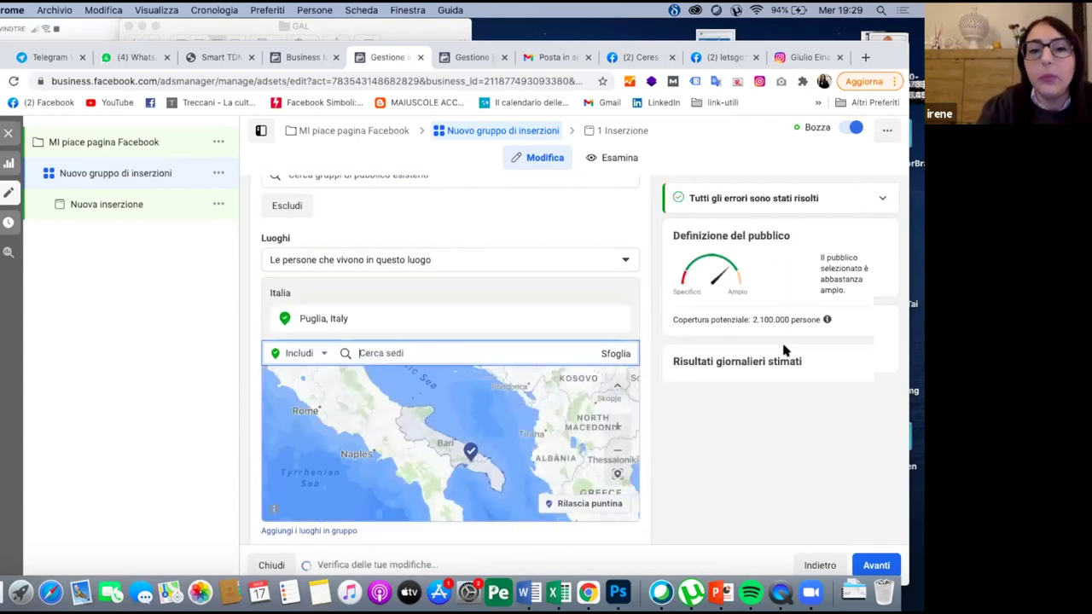
# Add the region Basilicata, Italy as a second included audience location alongside Puglia.
pyautogui.scroll(-2, 605, 328)
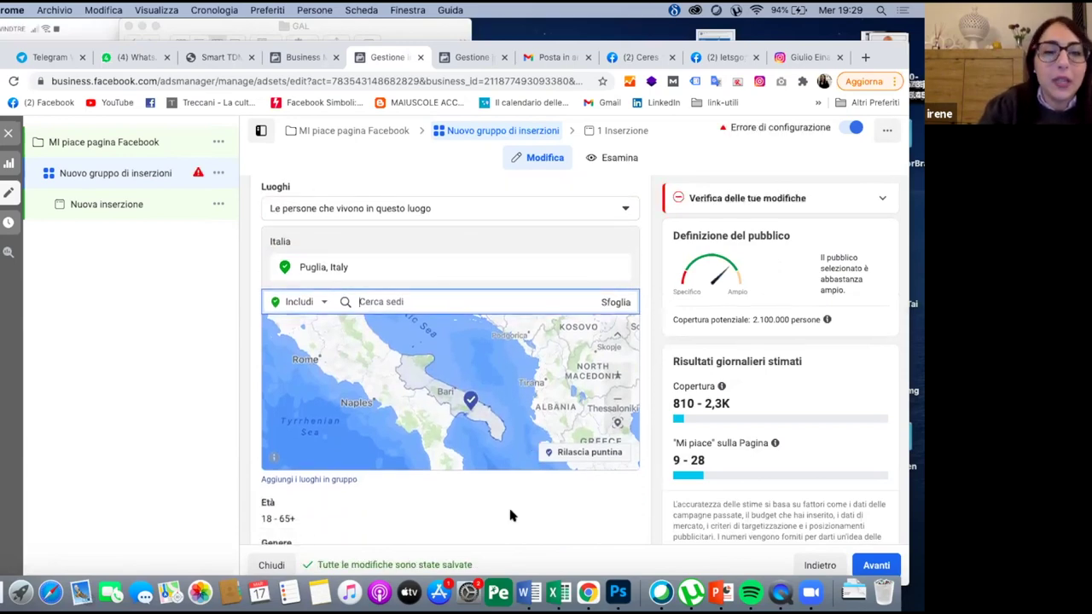
pyautogui.scroll(-2, 646, 453)
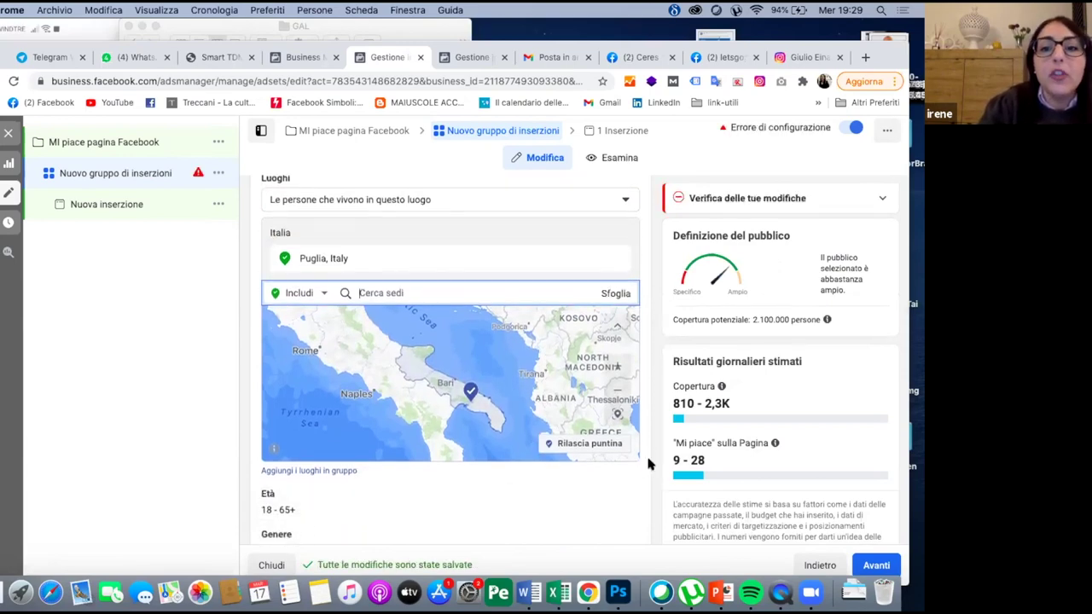
pyautogui.scroll(-2, 646, 460)
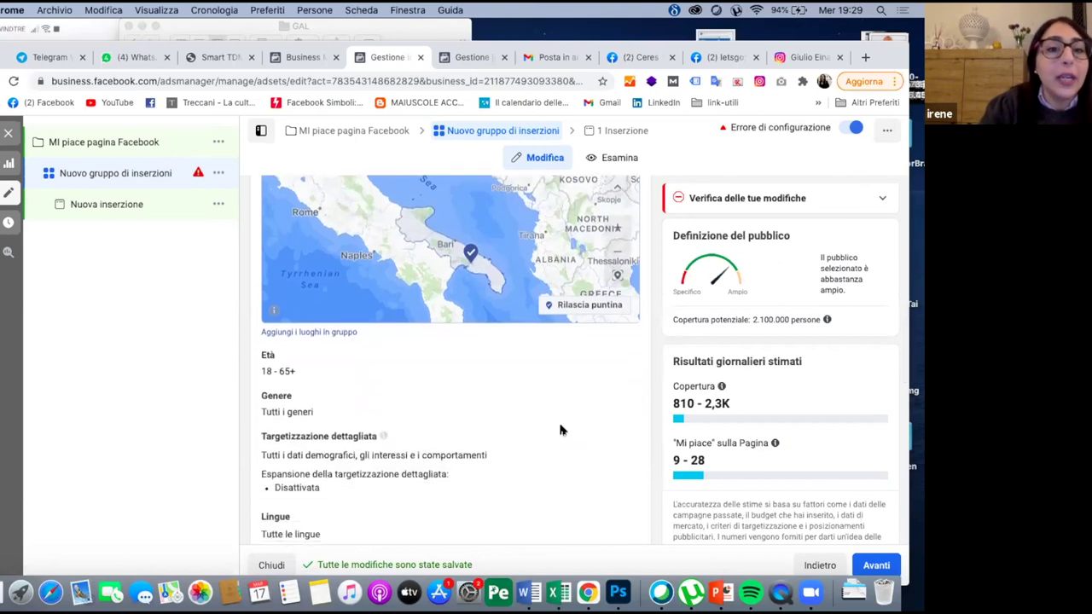
pyautogui.scroll(-1, 560, 431)
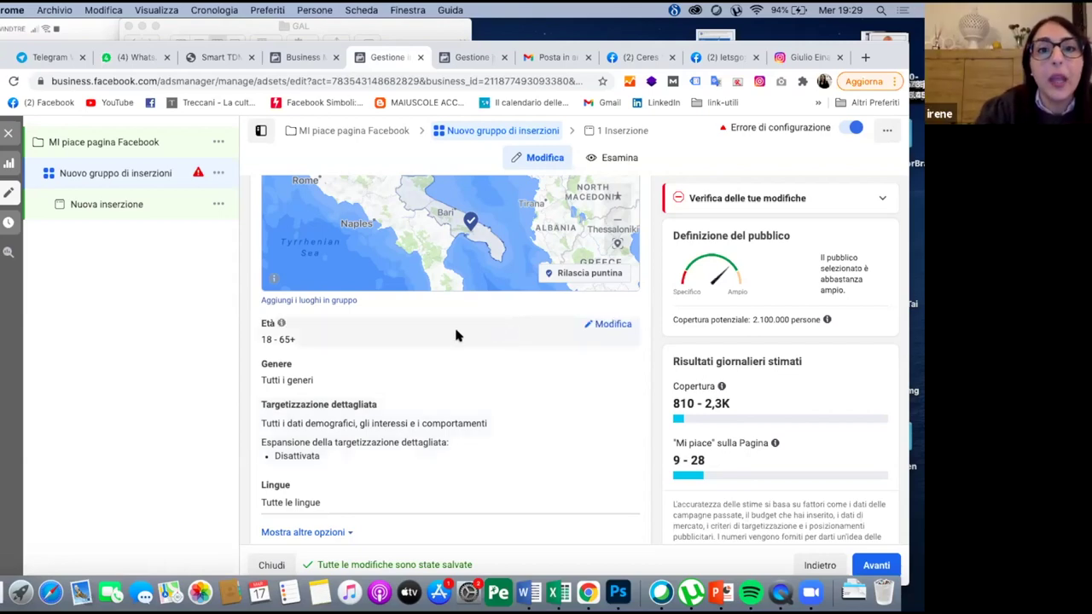
pyautogui.scroll(2, 454, 328)
pyautogui.scroll(2, 457, 331)
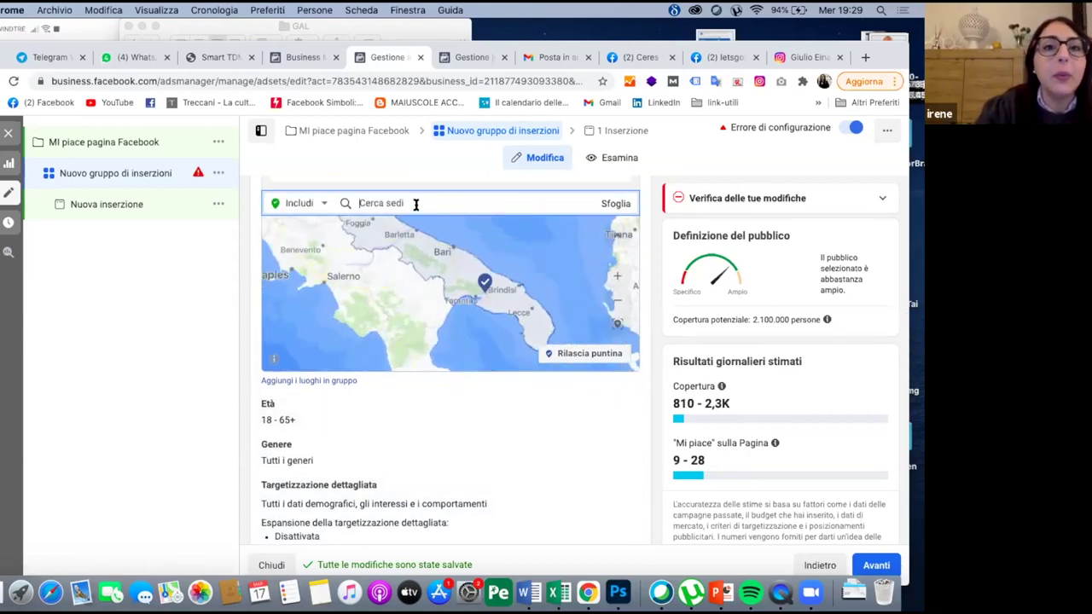
pyautogui.click(416, 203)
pyautogui.write('basilicata')
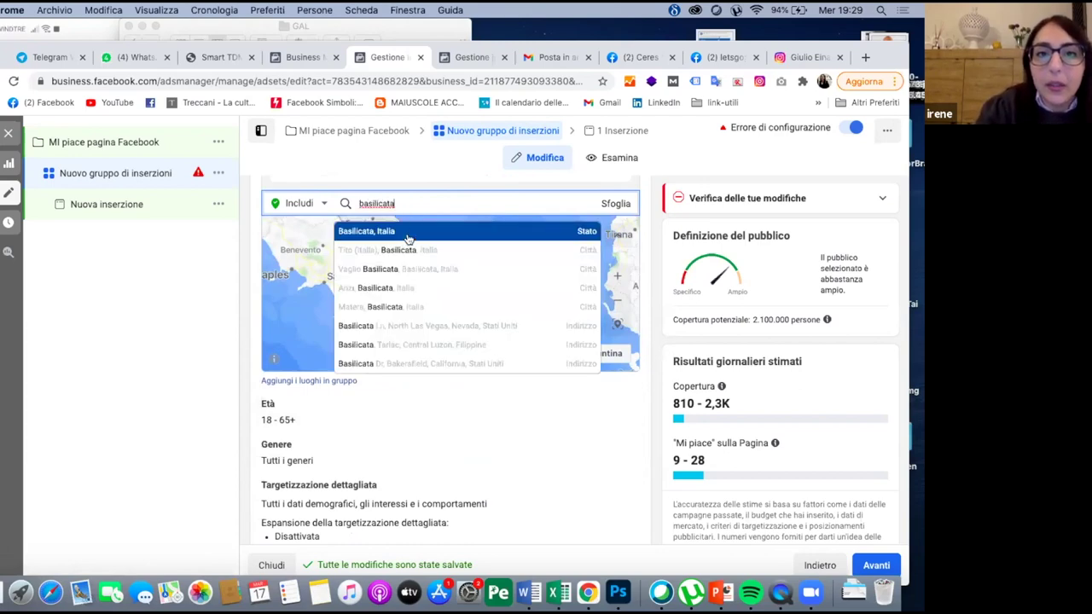
pyautogui.click(407, 233)
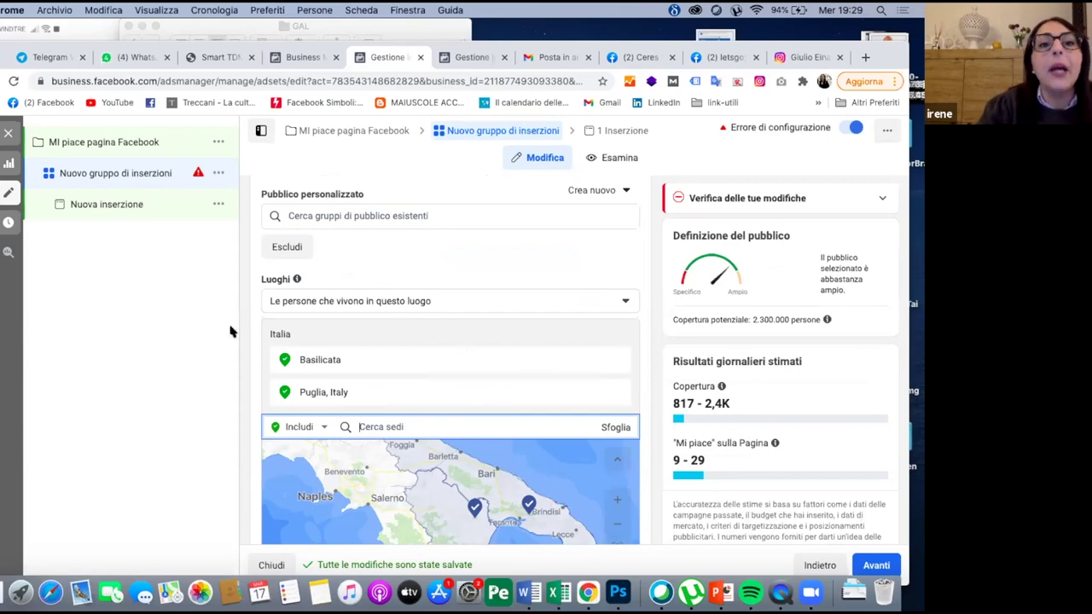
pyautogui.scroll(-1, 160, 353)
pyautogui.scroll(-2, 439, 272)
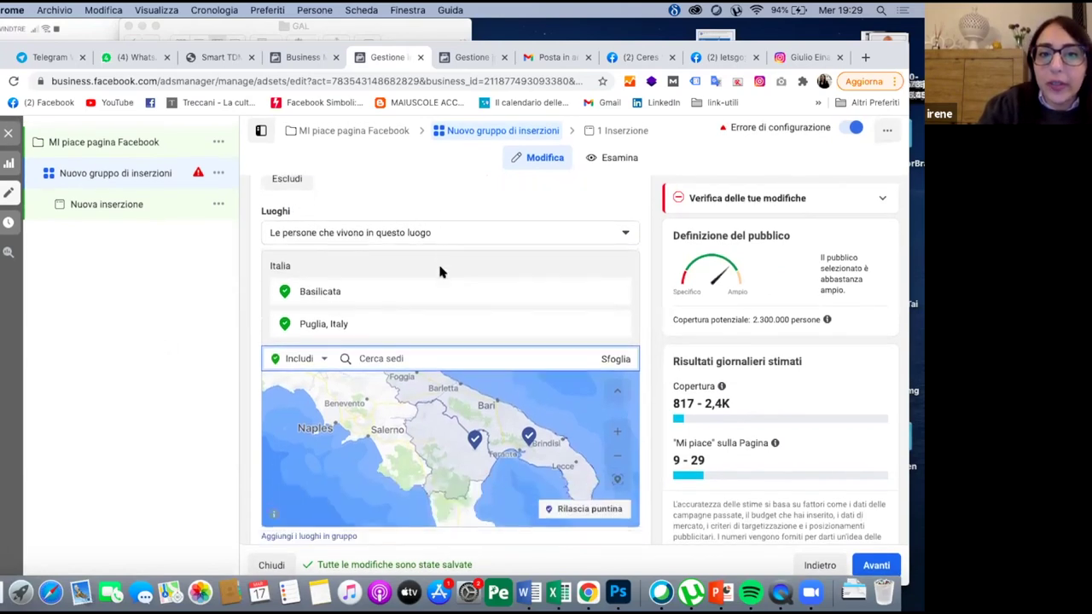